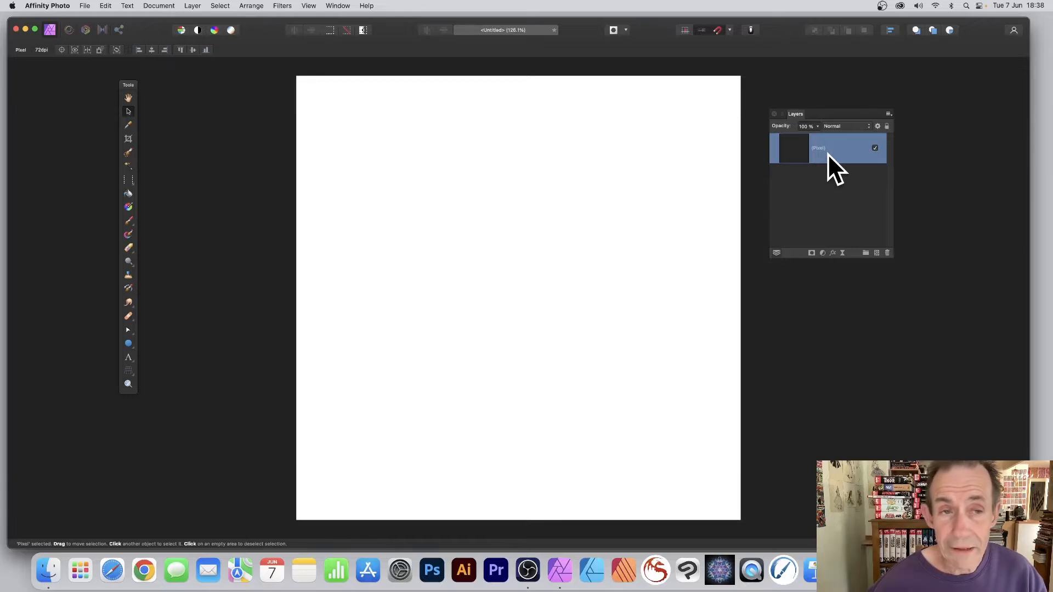
Fill the empty pixel layer with the custom green colour at 100% opacity in Normal blend mode
click(105, 4)
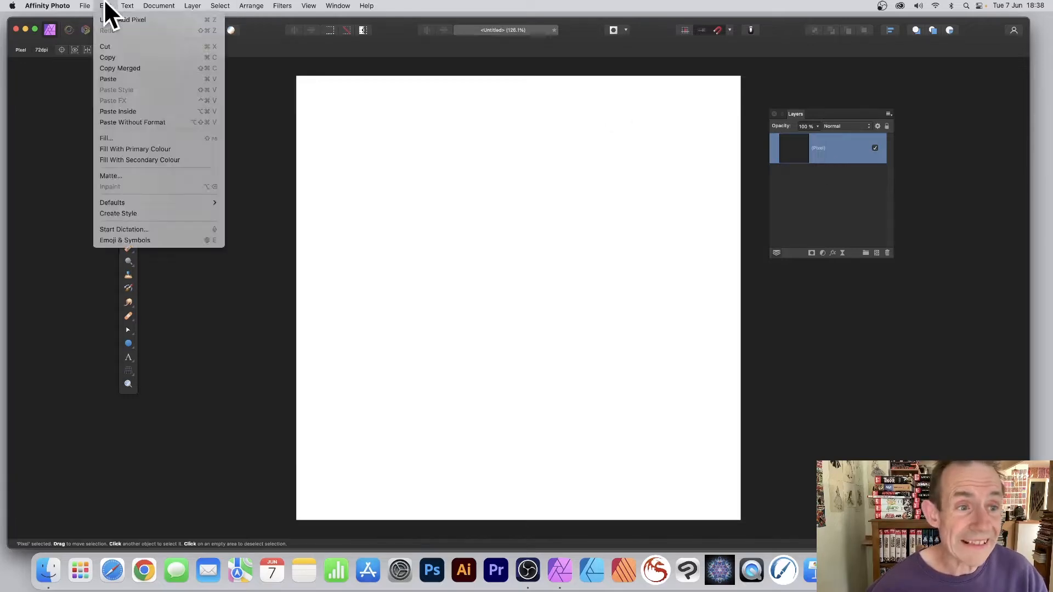
click(110, 137)
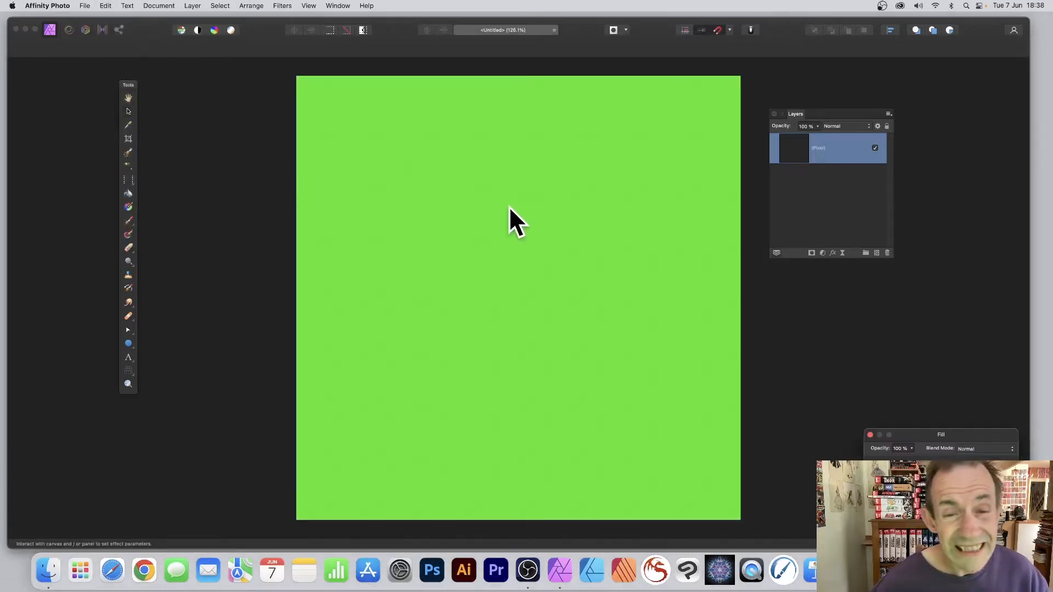
drag(960, 434, 505, 227)
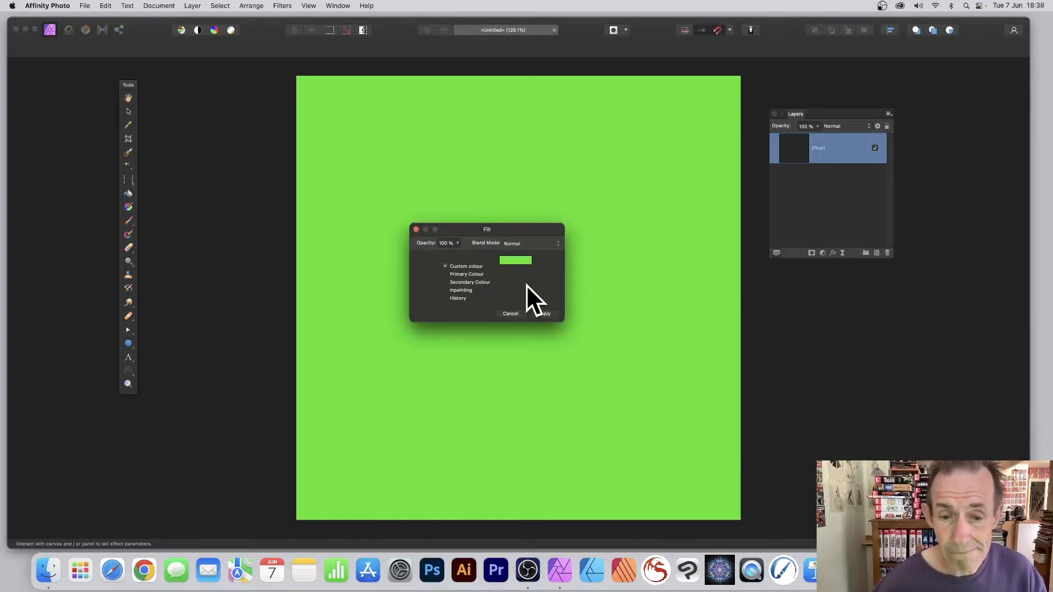
click(551, 314)
Start a Procedural Texture filter on the green layer and load the Chequered preset
scroll(371, 209, left, 2)
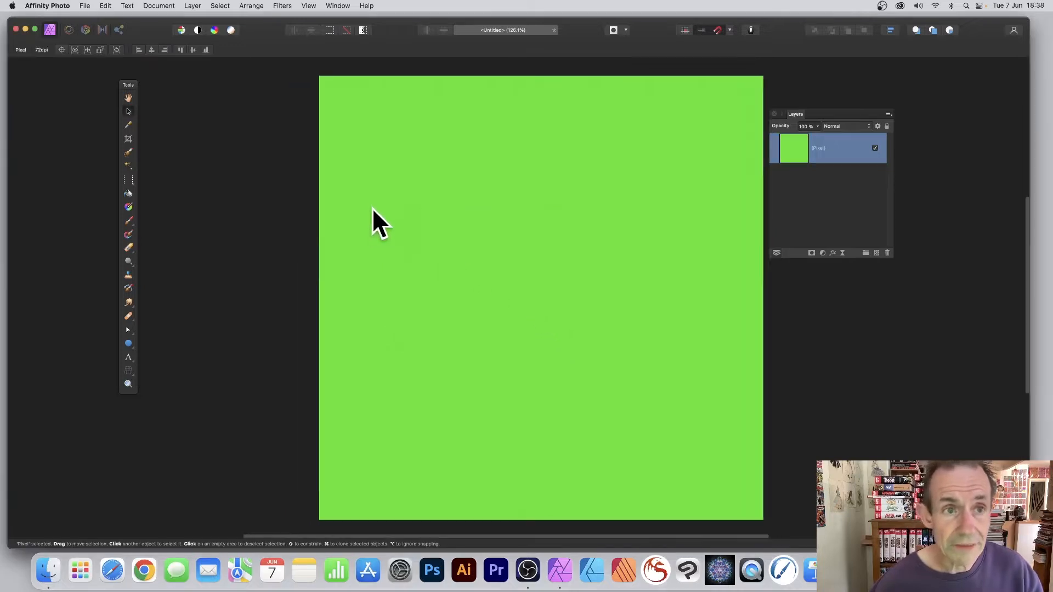
scroll(461, 107, right, 3)
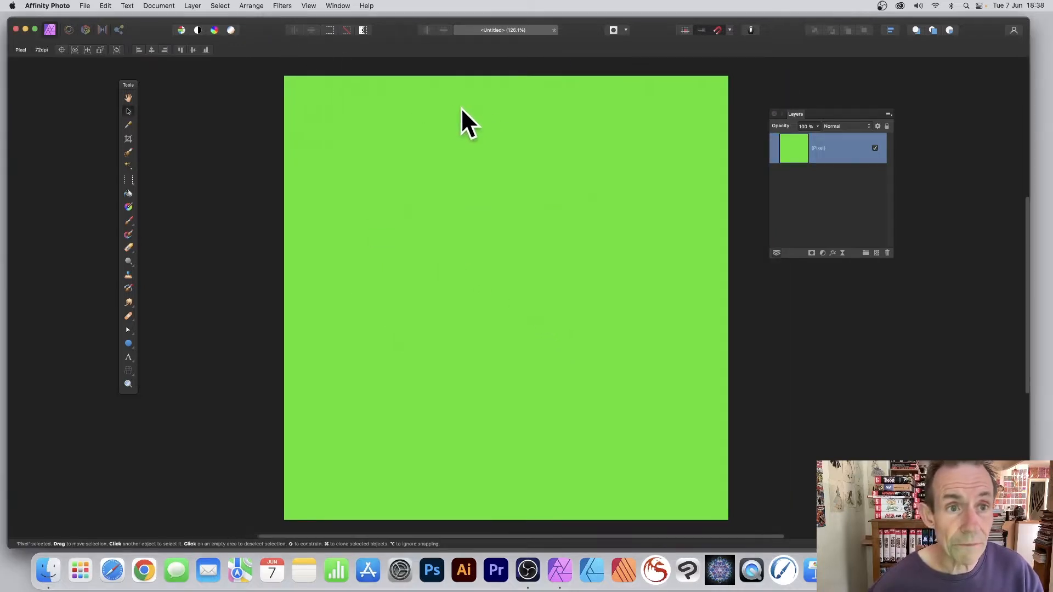
click(287, 8)
mouse_move(290, 90)
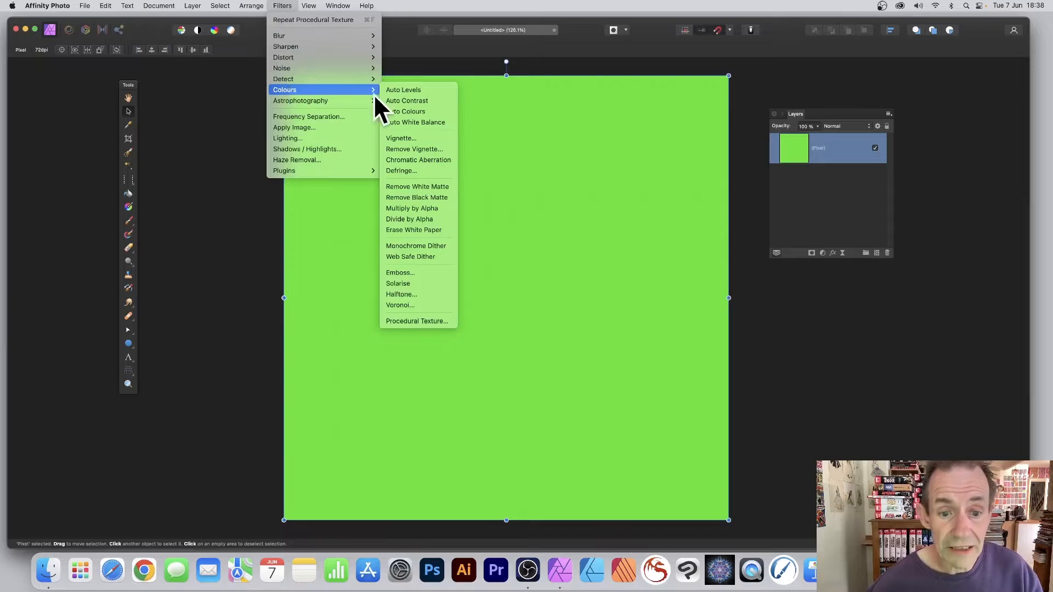
click(435, 320)
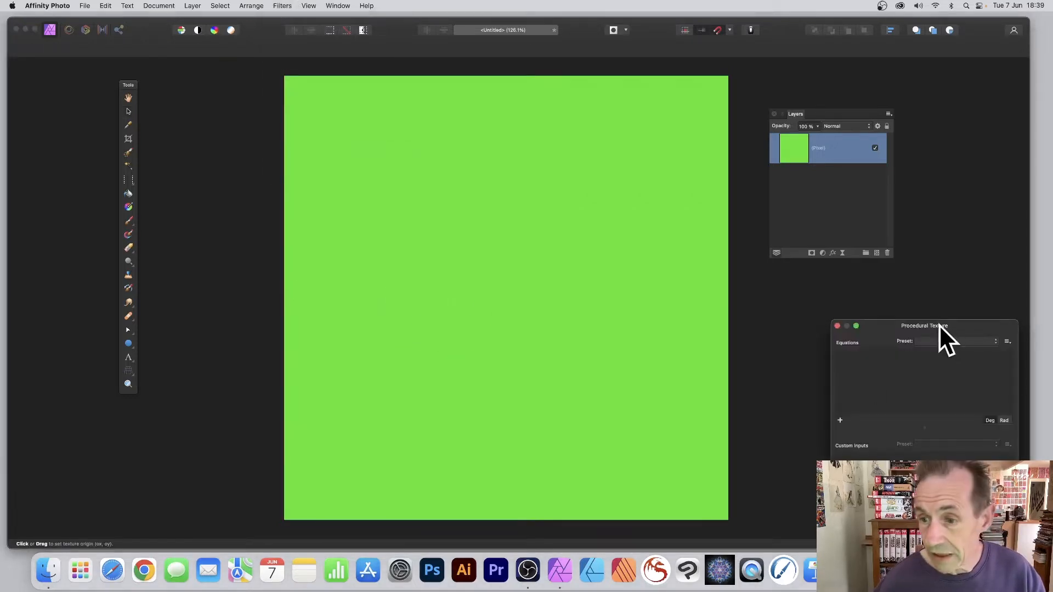
drag(938, 326, 489, 134)
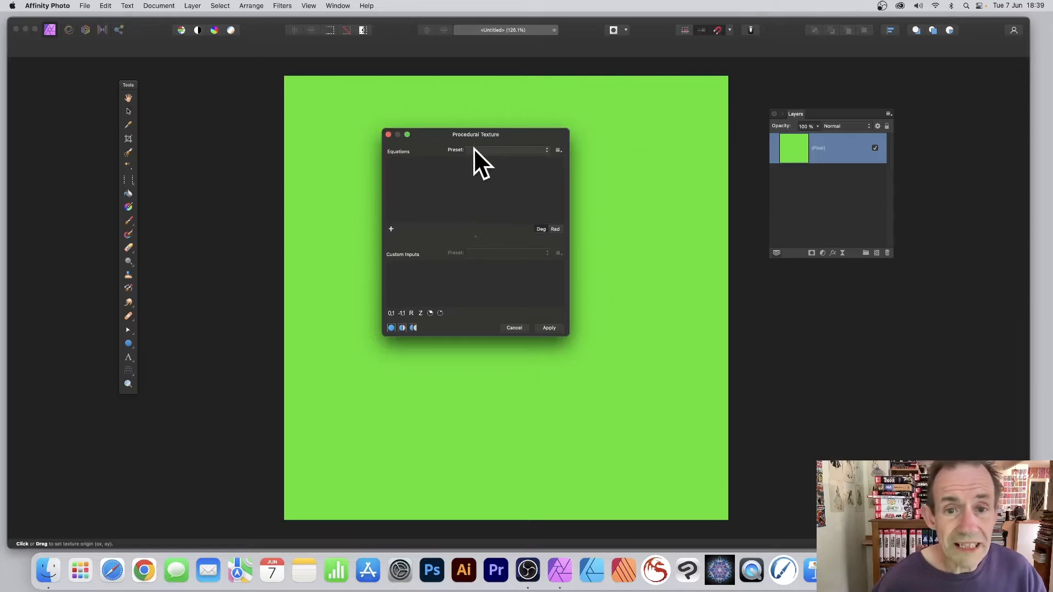
click(477, 149)
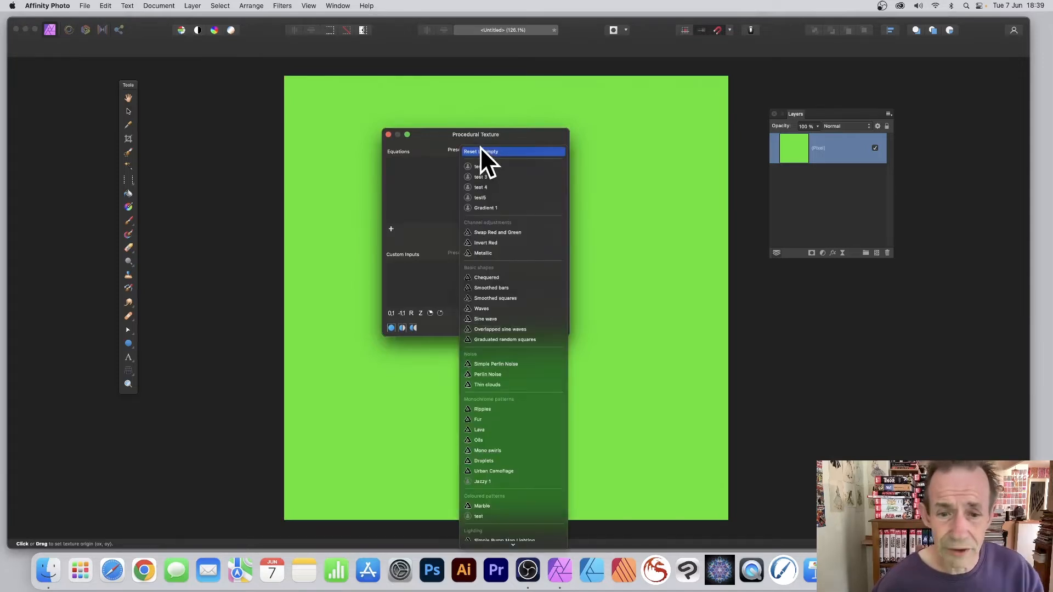
click(498, 278)
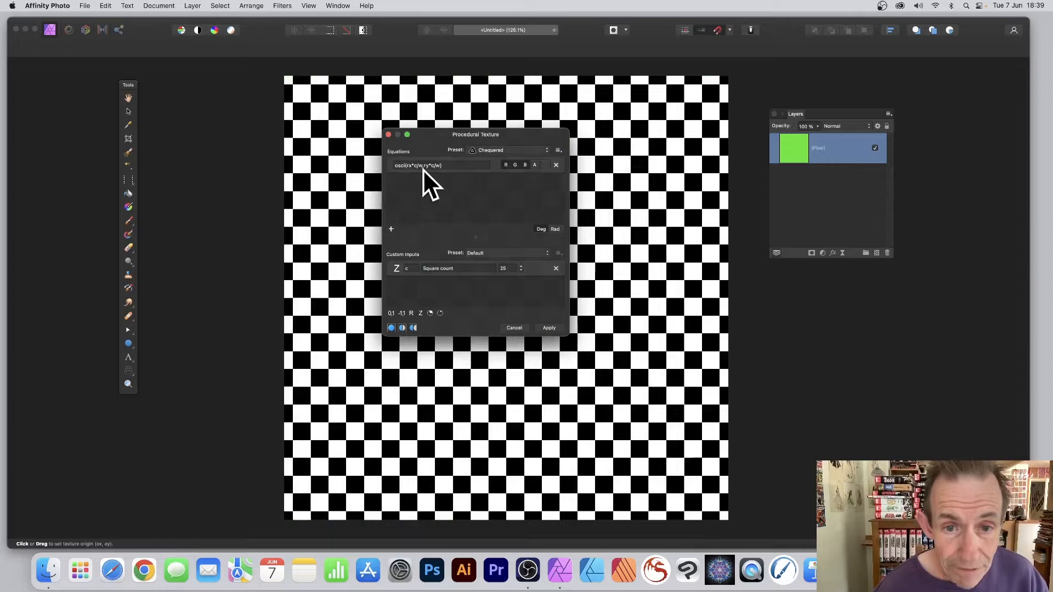
Restrict the chequered equation's output to the alpha channel by switching off red, green and blue and enabling alpha
click(504, 165)
click(514, 165)
click(522, 165)
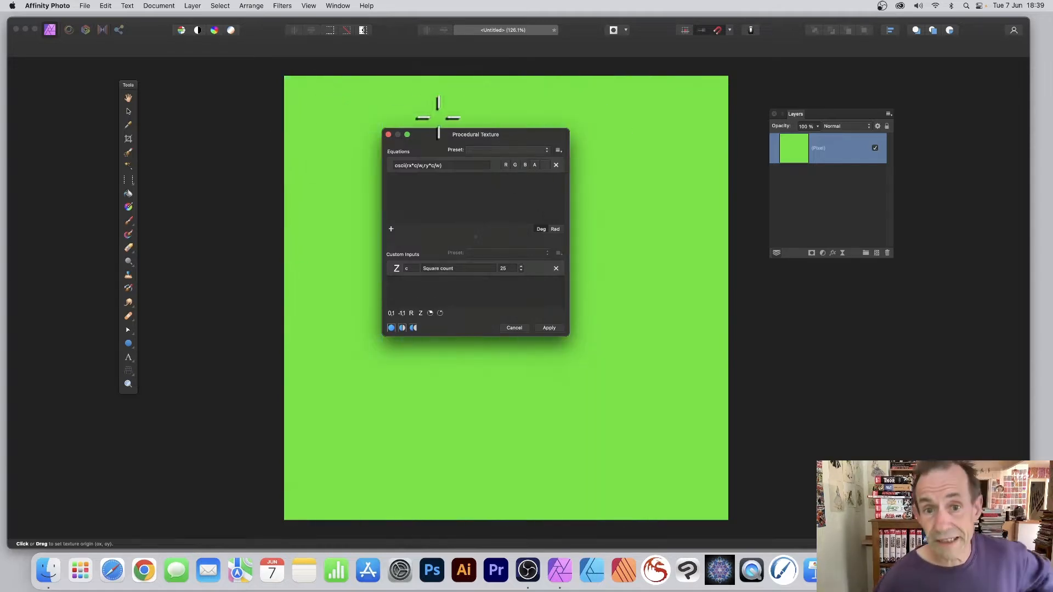
click(535, 165)
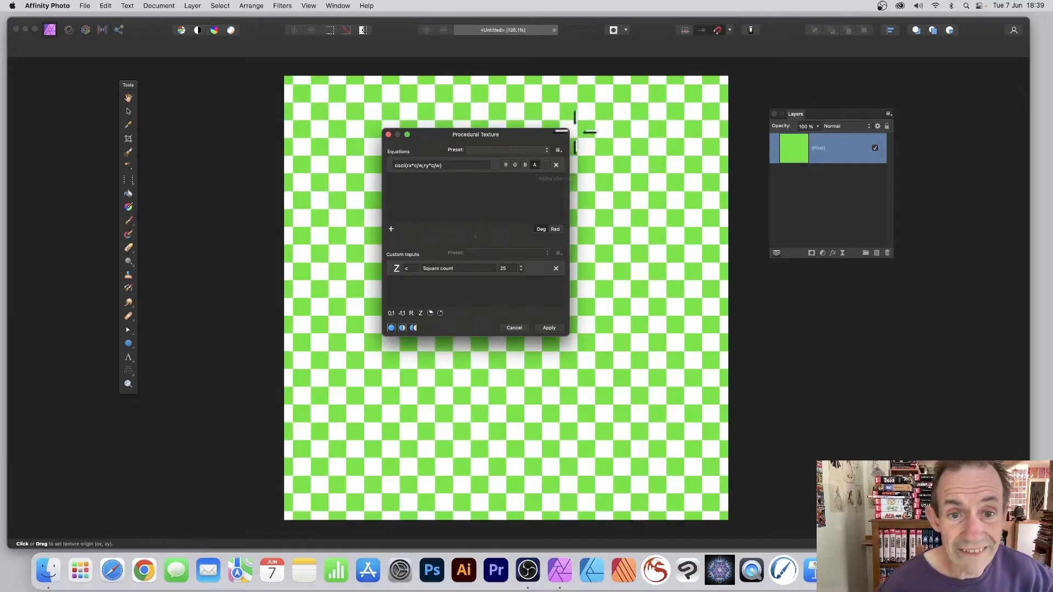
Set the texture's square count to 10 and apply the filter to the green layer
click(510, 269)
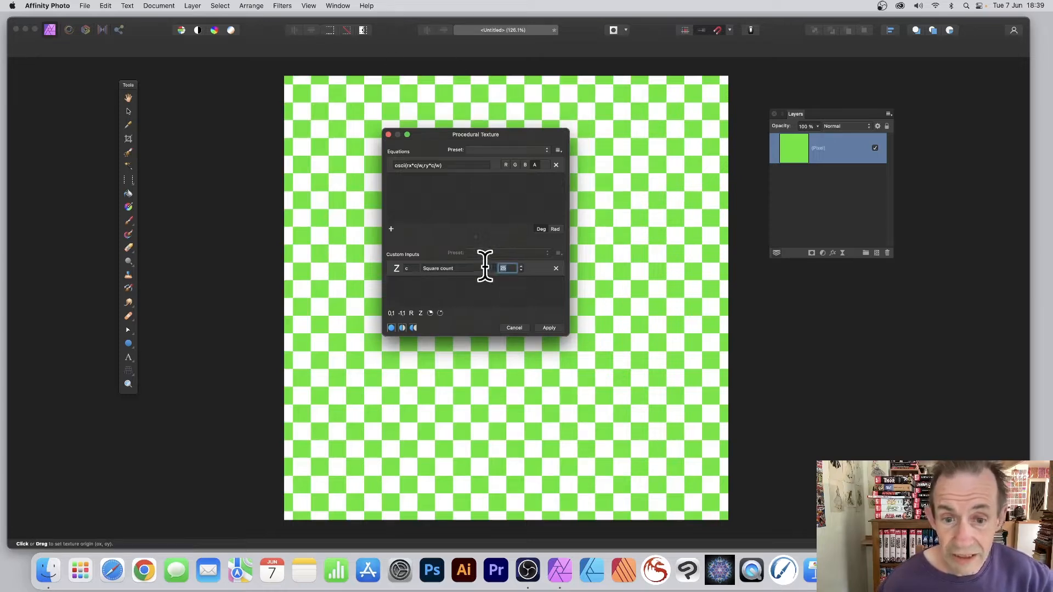
text(10)
key(Return)
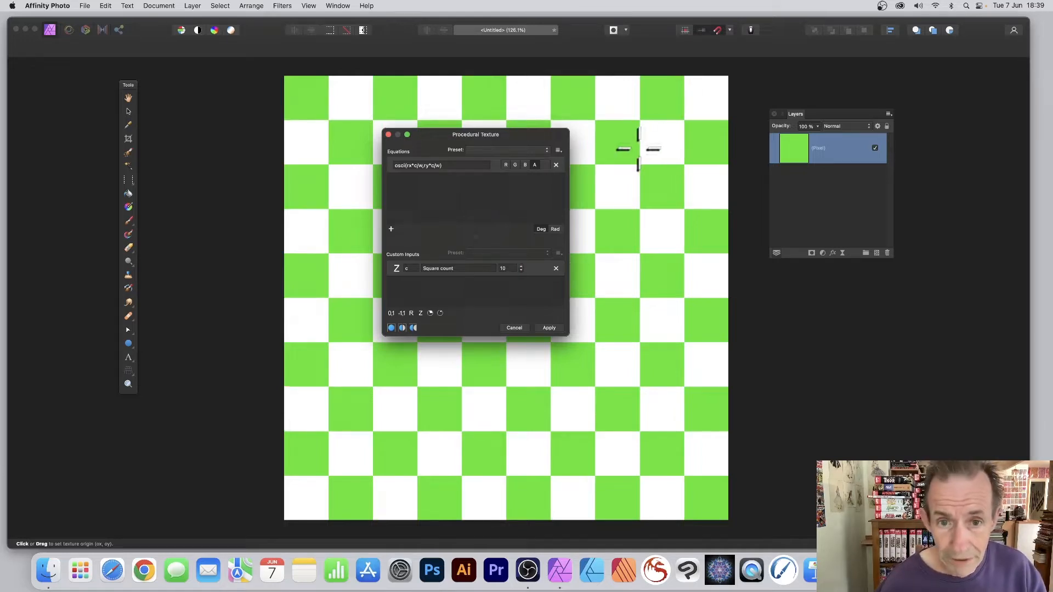
click(551, 328)
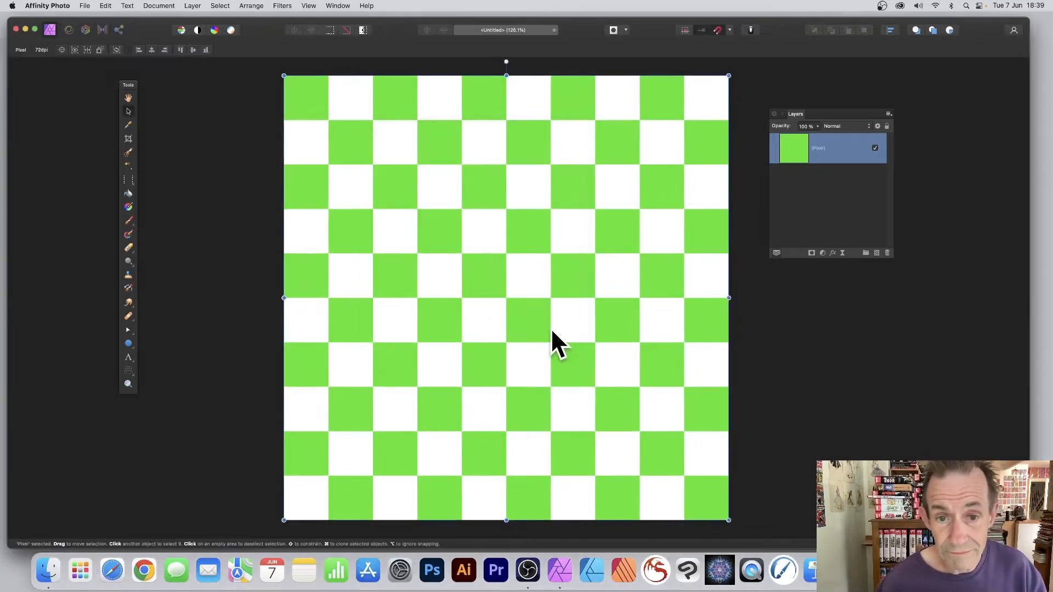
Add an Outer Shadow effect to the green chequered layer with radius about 9.7 px, offset about 11.6 px and intensity about 71%
drag(797, 113, 686, 102)
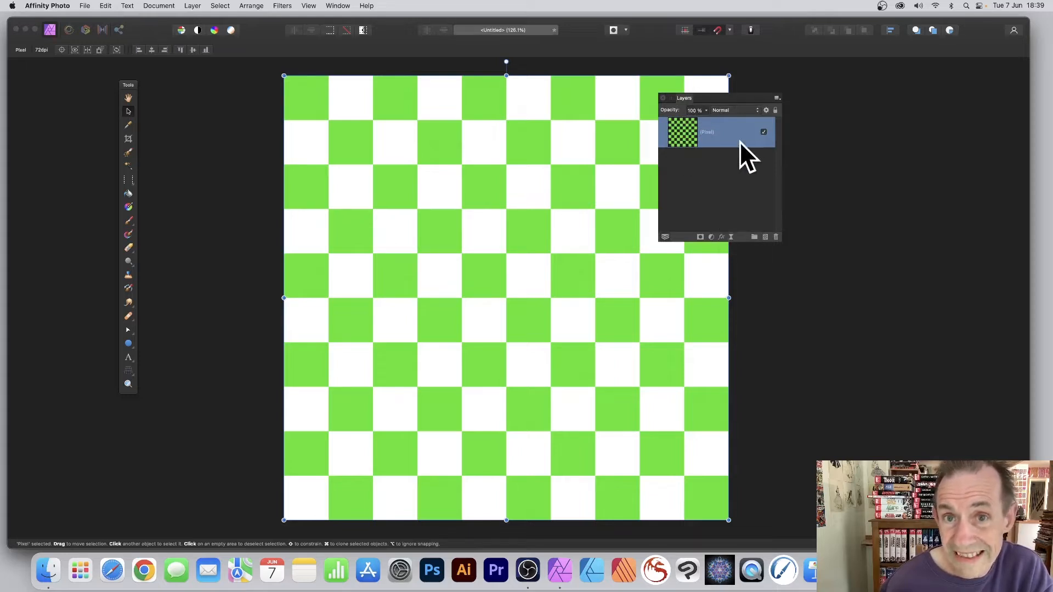
click(721, 237)
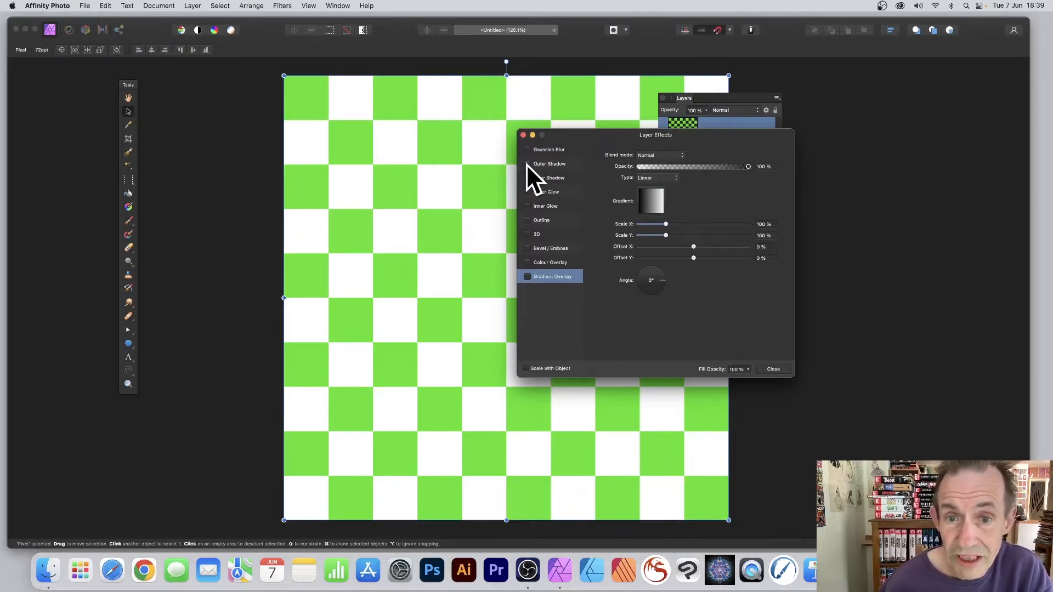
click(544, 164)
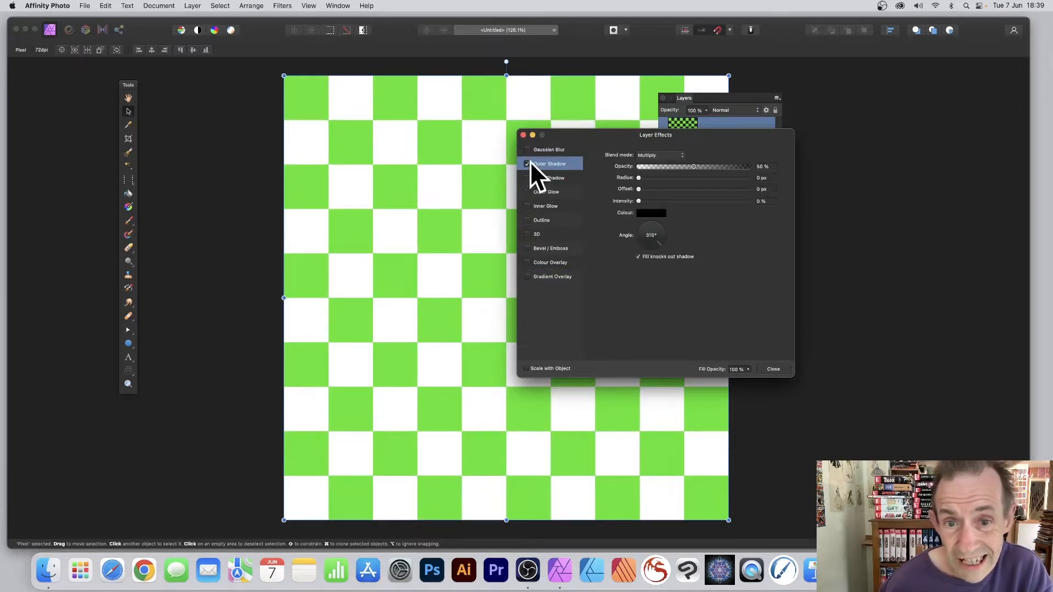
drag(653, 178, 717, 201)
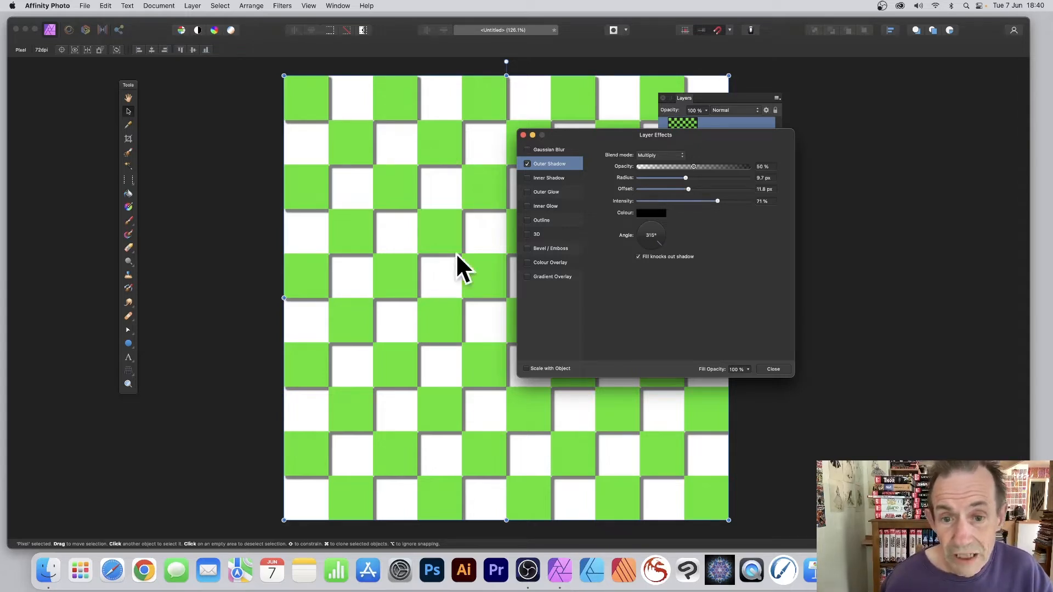
Add a 3D effect with a radius of about 11.8 px to the chequered layer and close the layer effects
click(537, 235)
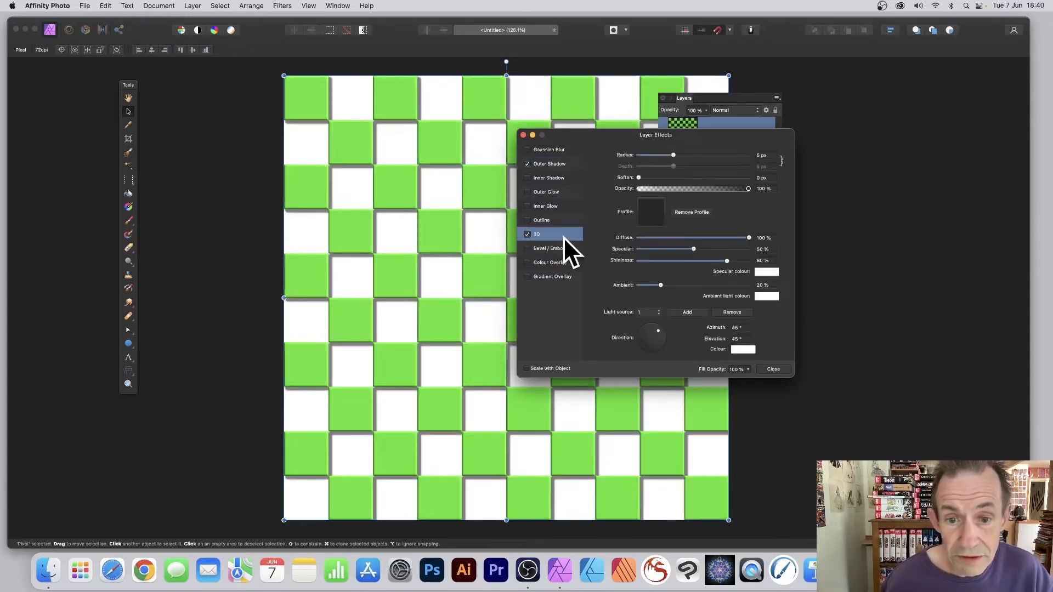
drag(673, 155, 687, 155)
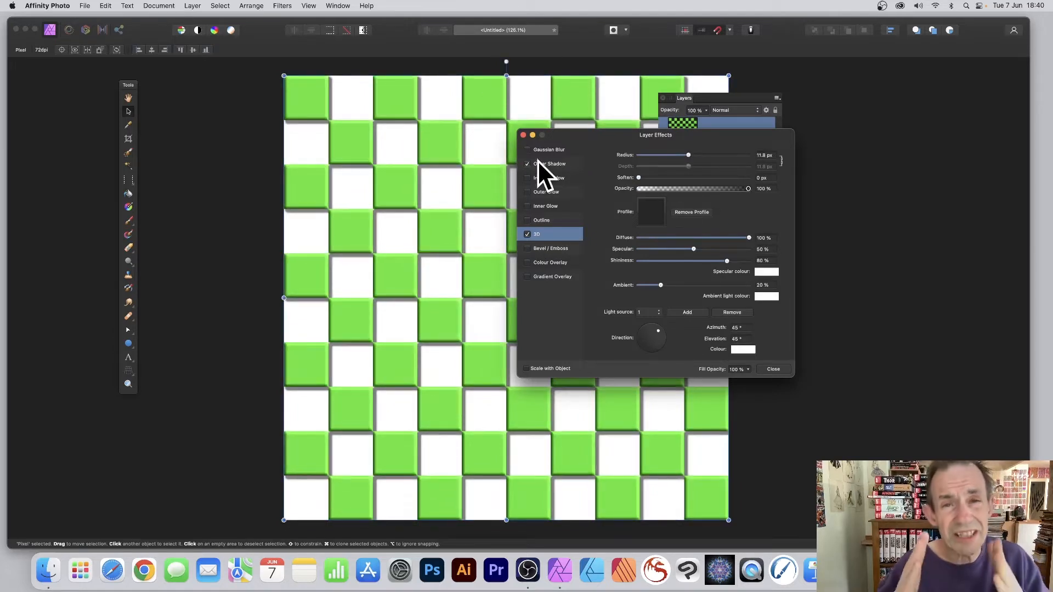
click(774, 369)
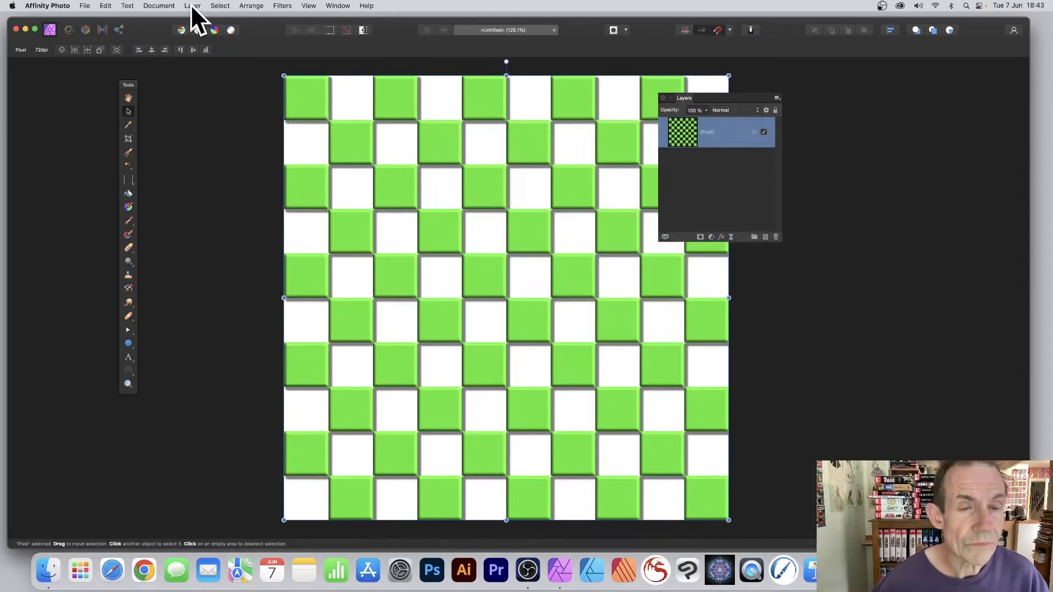
Add a new pixel layer above the green chequered one and fill it with the custom orange colour
click(193, 7)
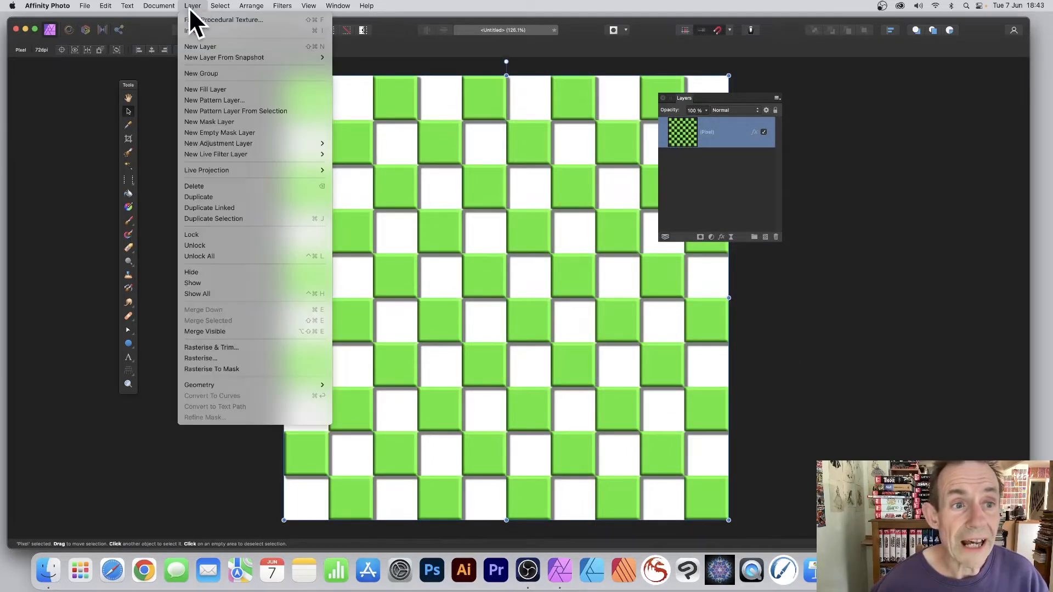
click(195, 46)
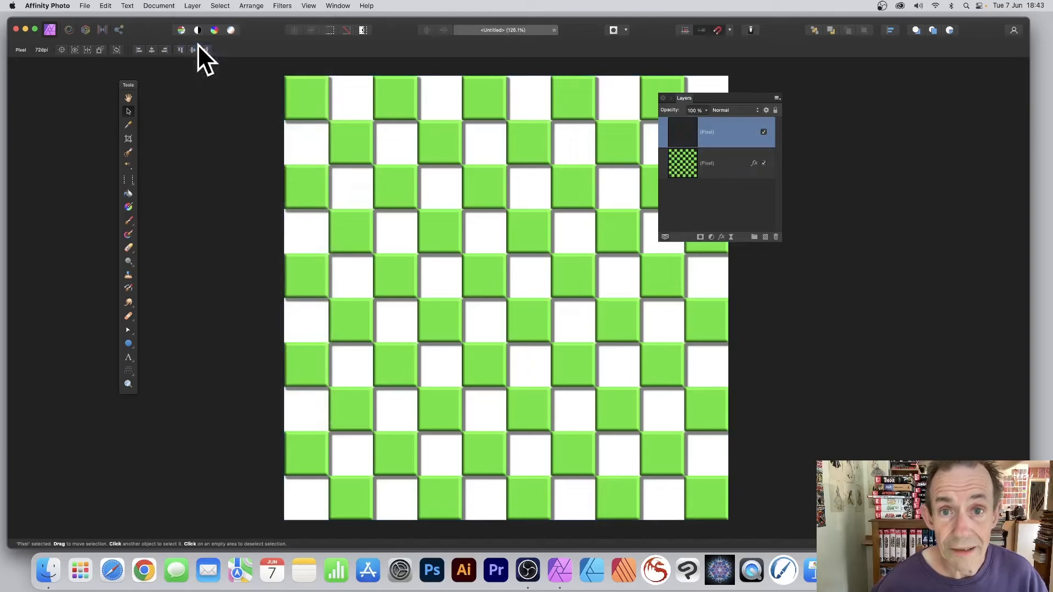
click(106, 6)
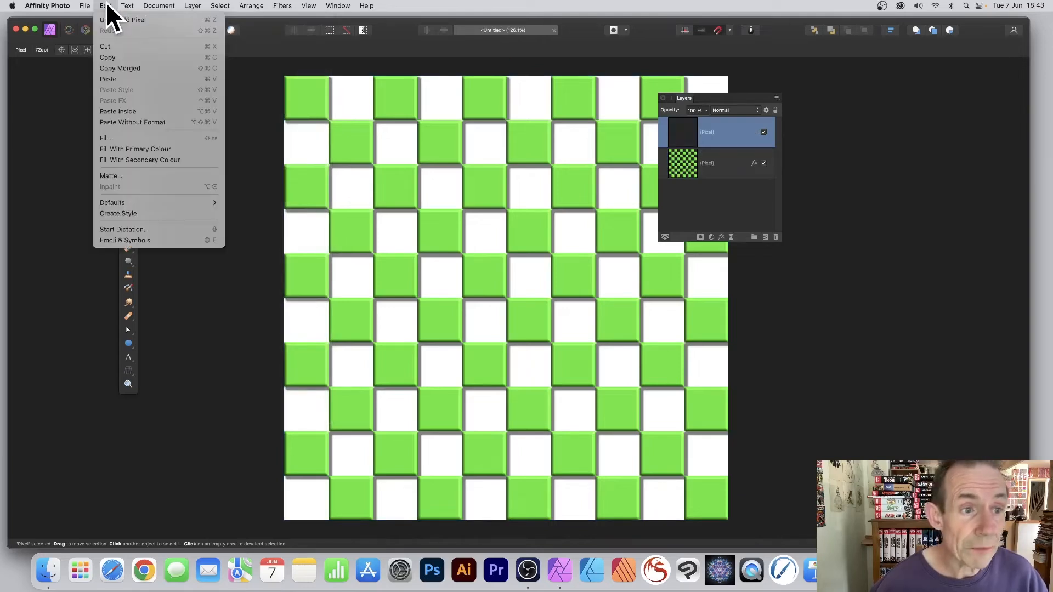
click(117, 136)
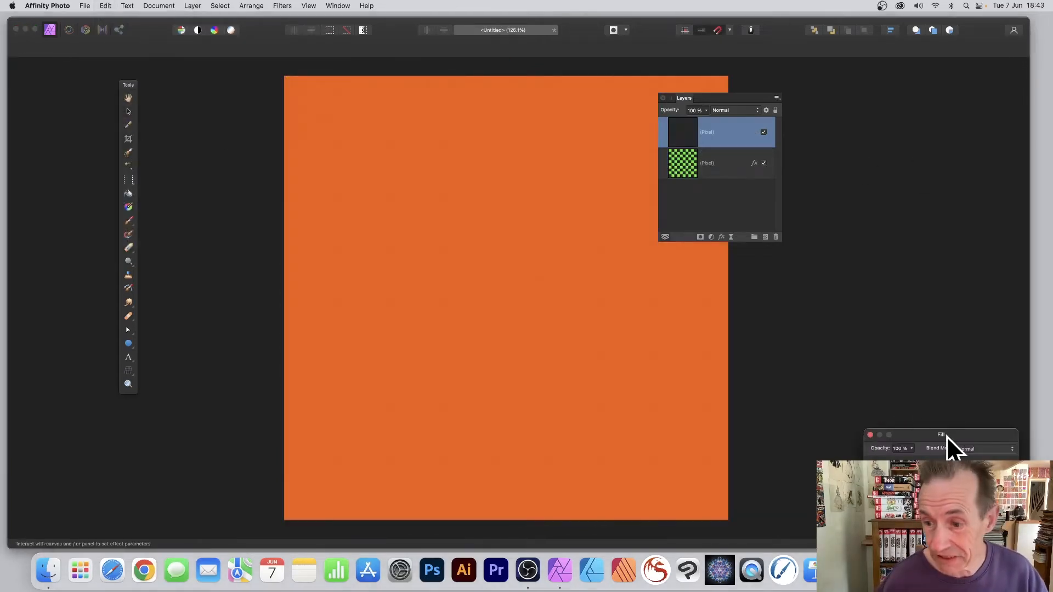
drag(946, 436, 402, 207)
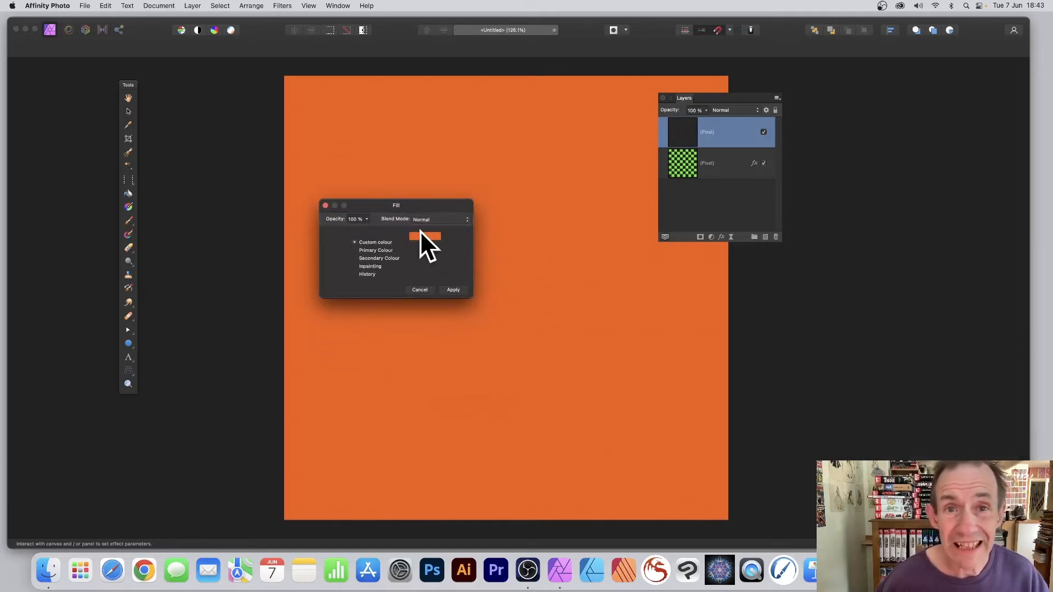
click(452, 289)
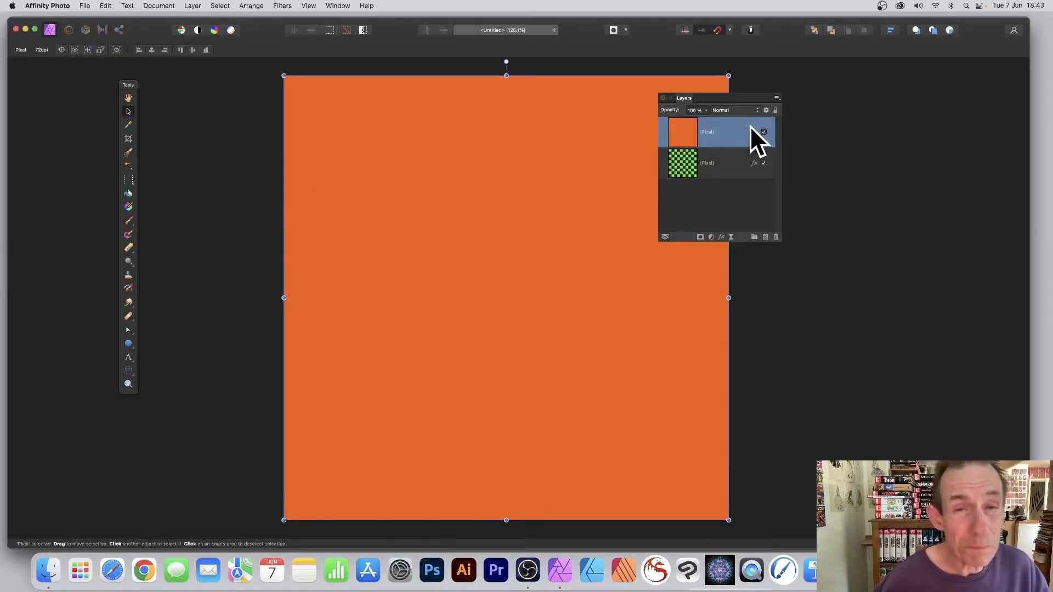
Open the Procedural Texture filter on the orange layer, load the Chequered preset and set its square count to 10
click(278, 7)
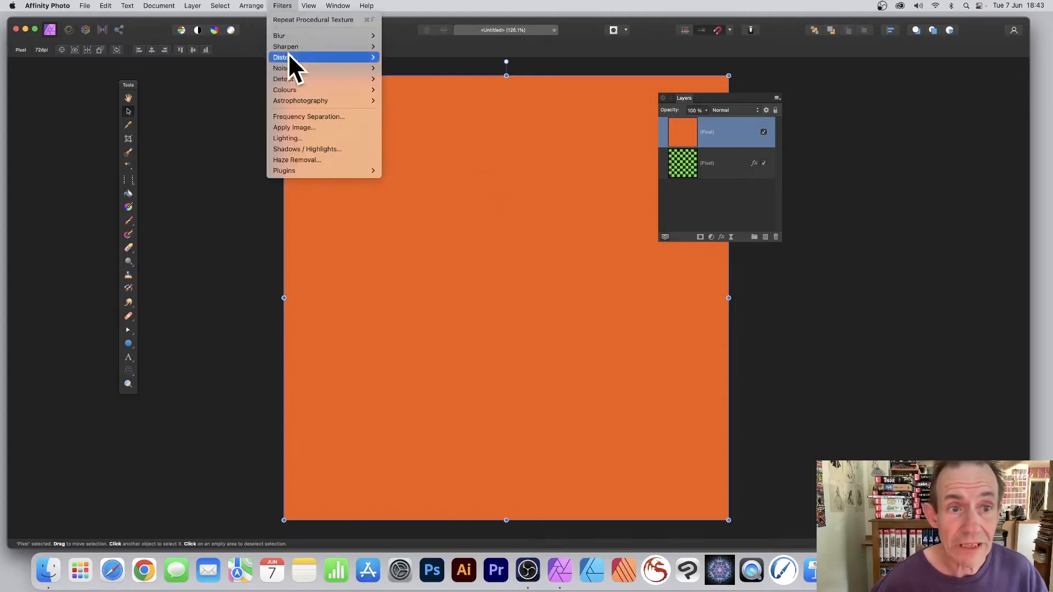
mouse_move(302, 91)
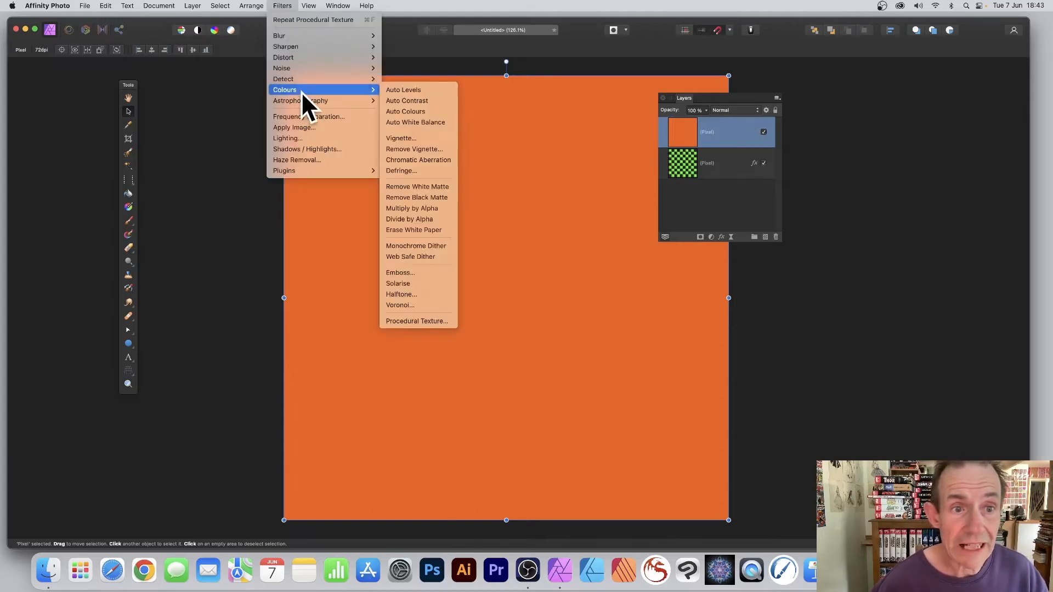
click(423, 318)
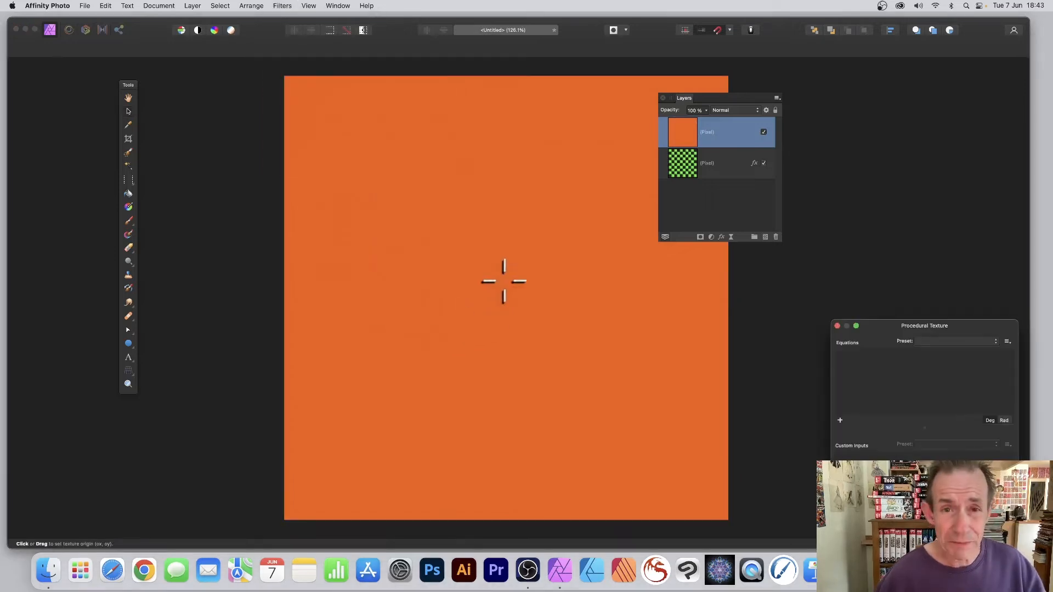
drag(922, 327, 515, 111)
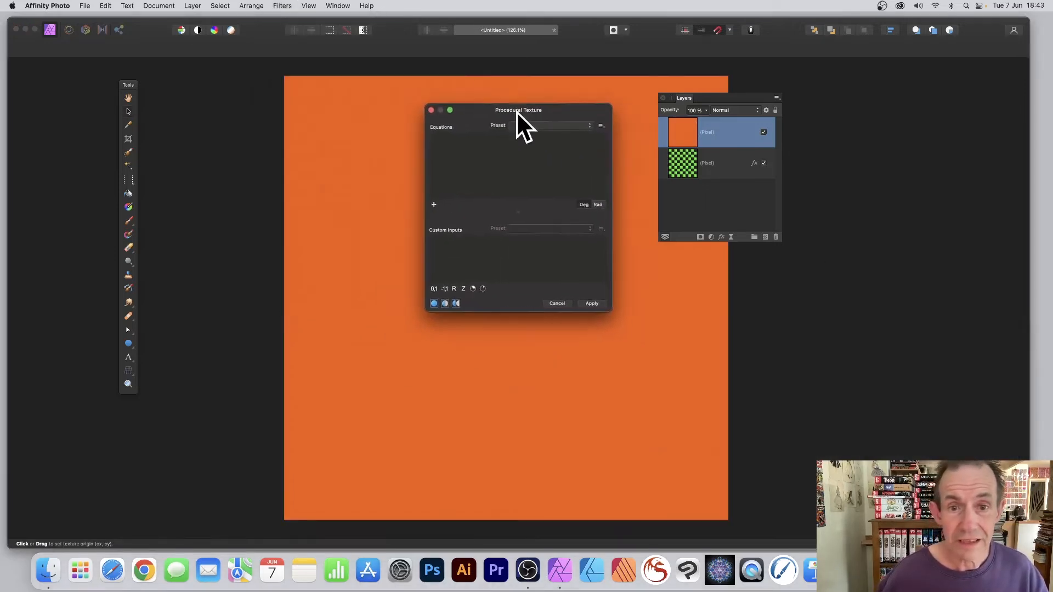
click(550, 126)
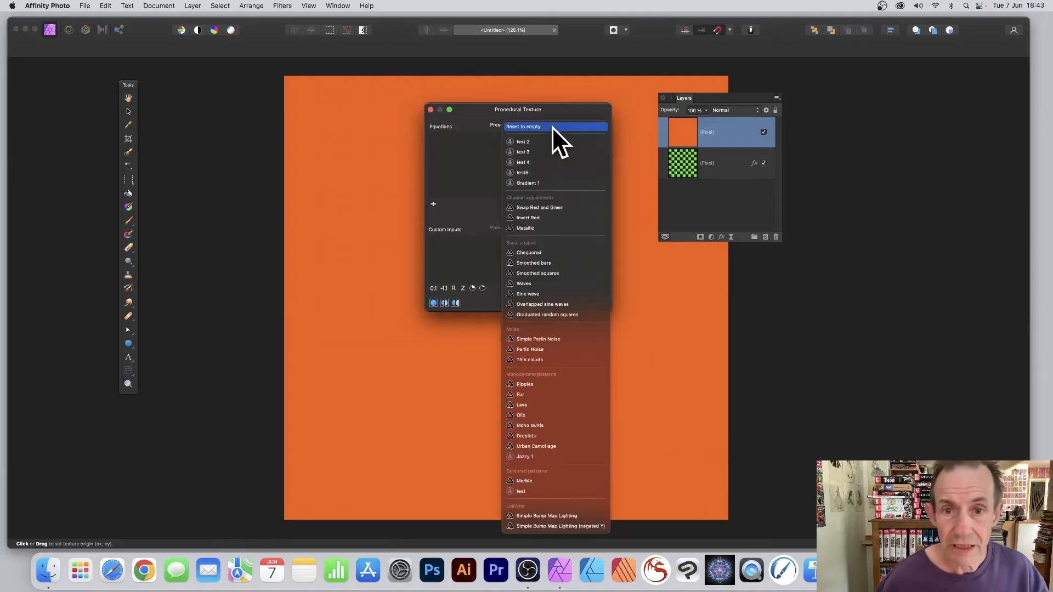
click(530, 253)
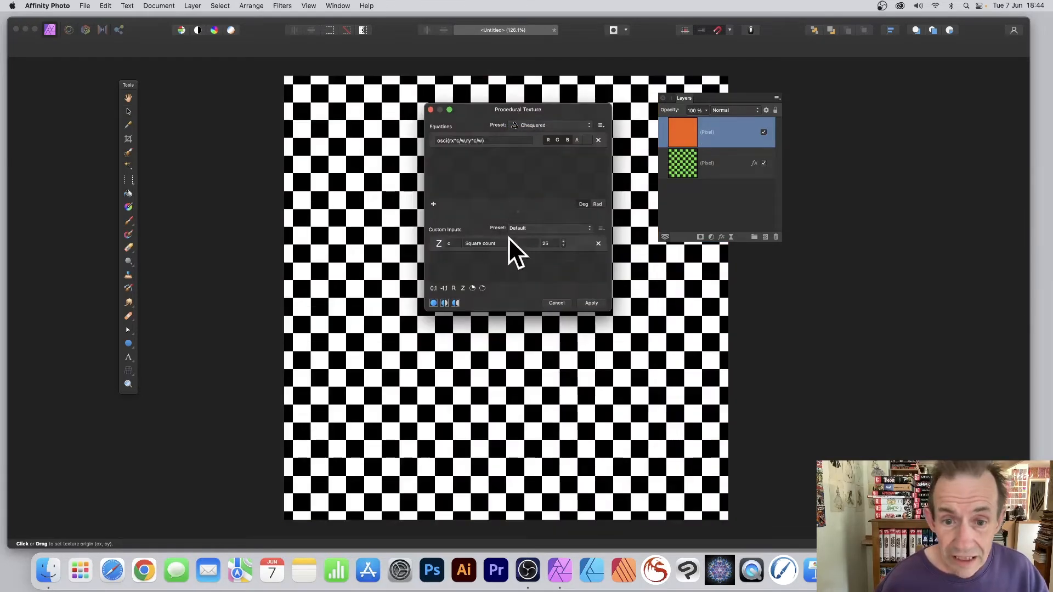
click(550, 245)
text(10)
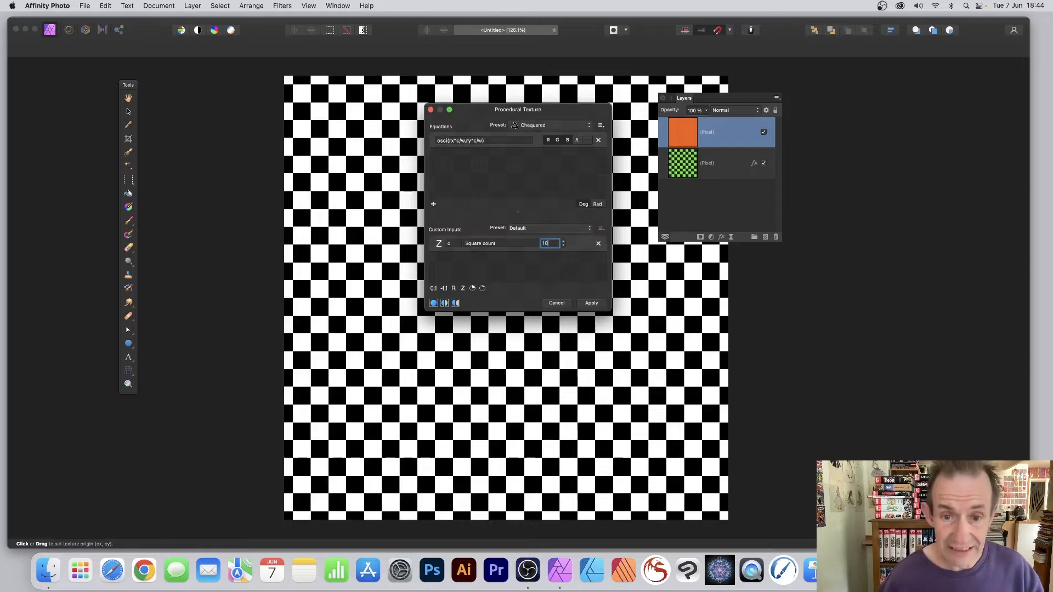
key(Return)
Restrict the chequered equation to the alpha channel by turning off its red, green and blue channels
click(548, 140)
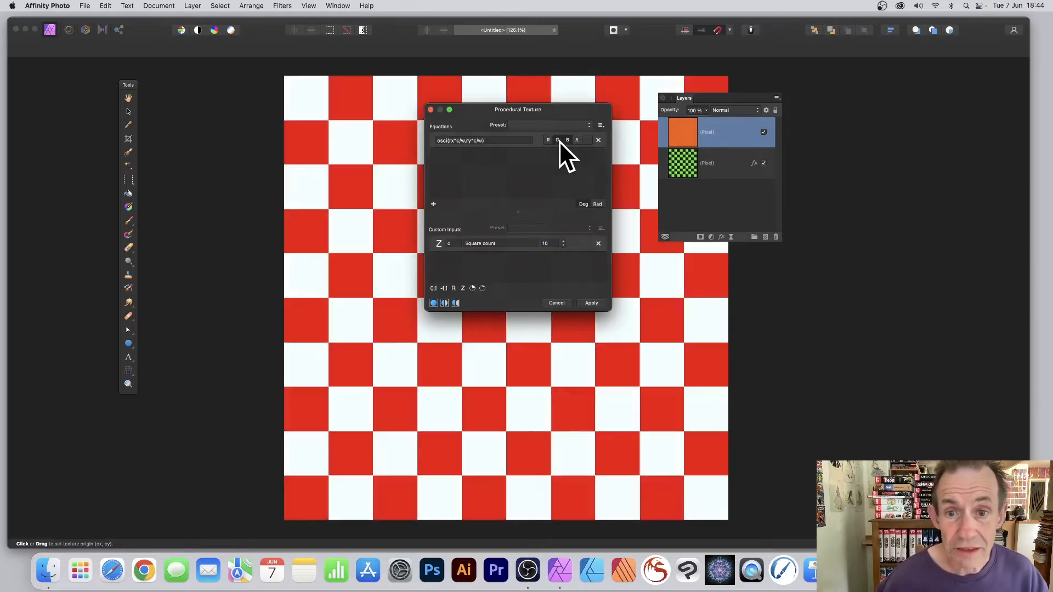
click(557, 140)
click(568, 140)
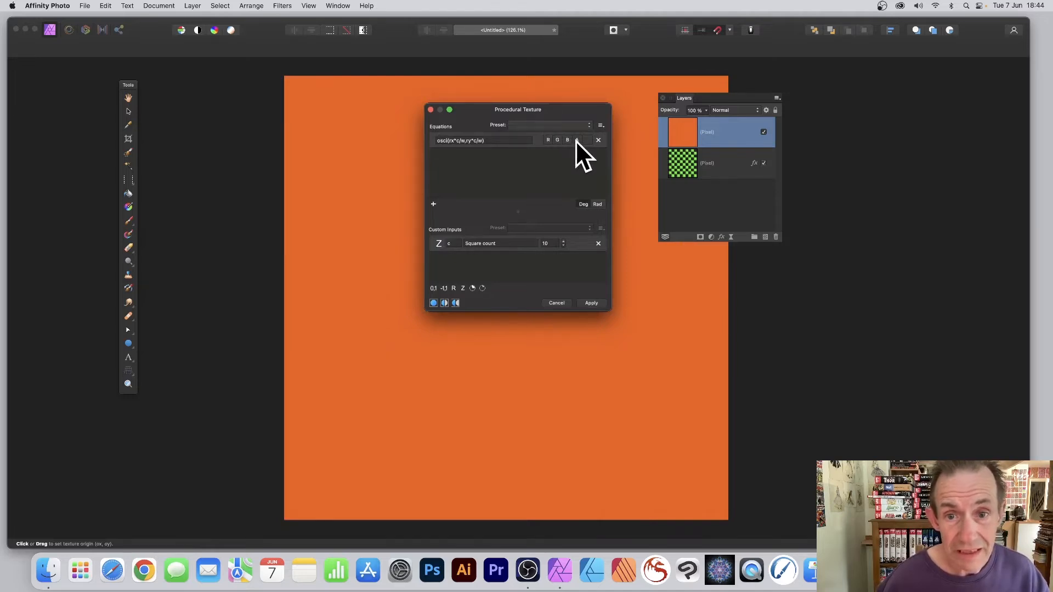
click(575, 140)
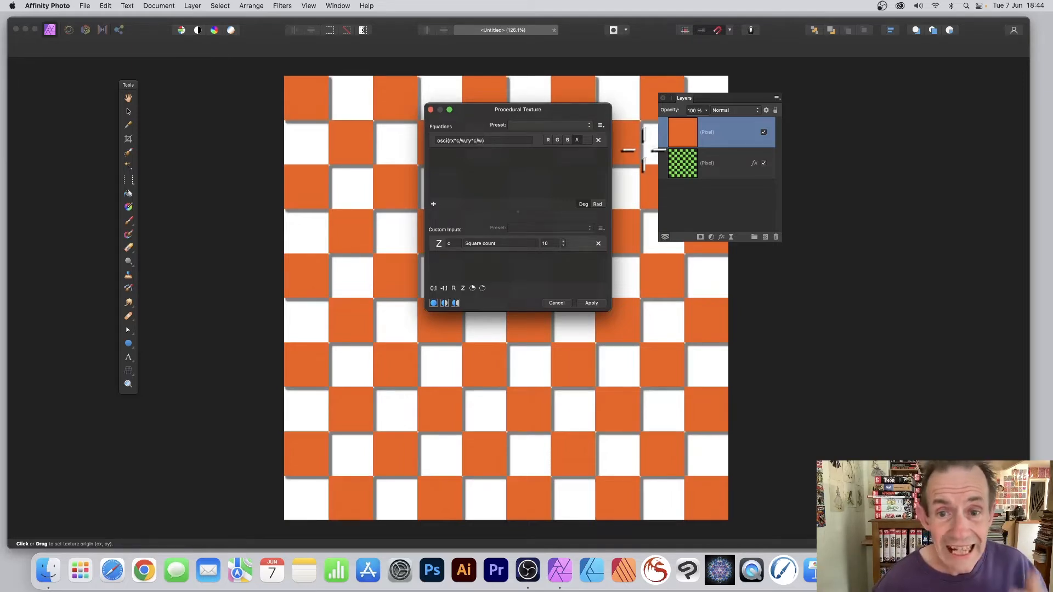
Shift the chequered pattern by one square by replacing rx with (rx+w/c) in the equation, and apply the filter
click(449, 142)
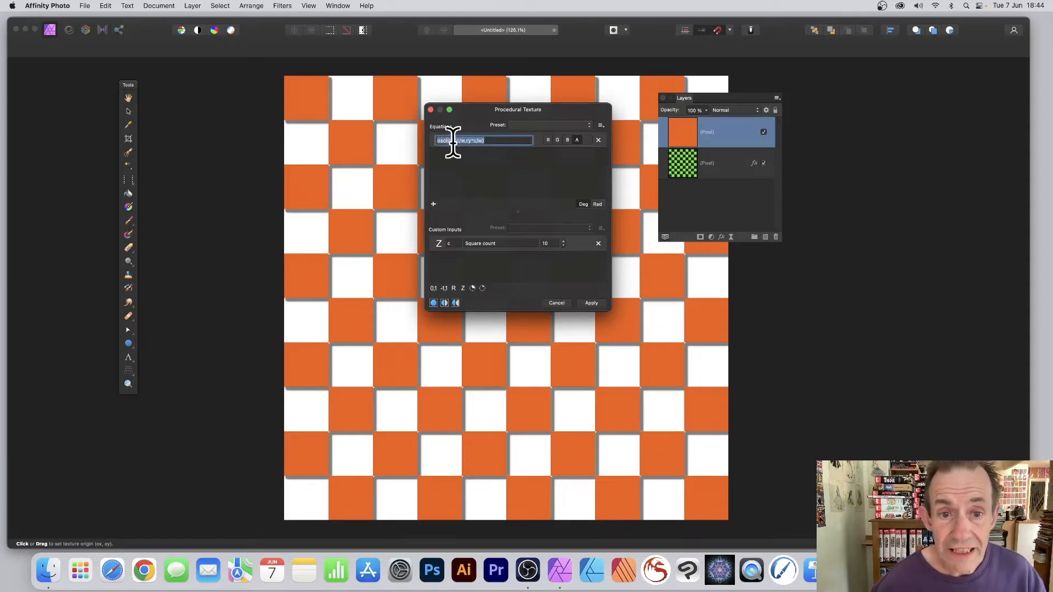
click(449, 141)
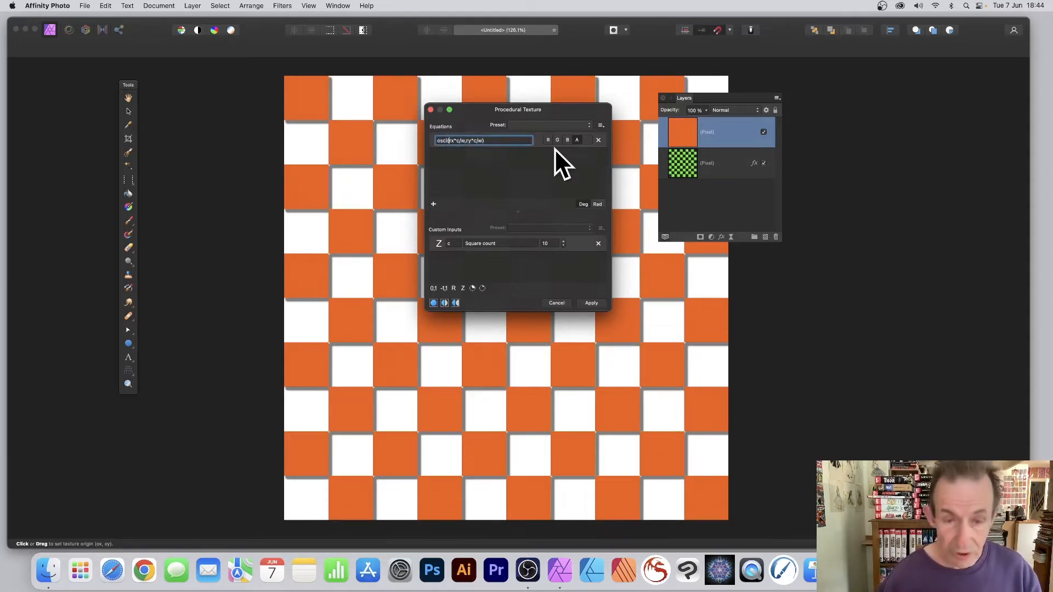
text((rx+)
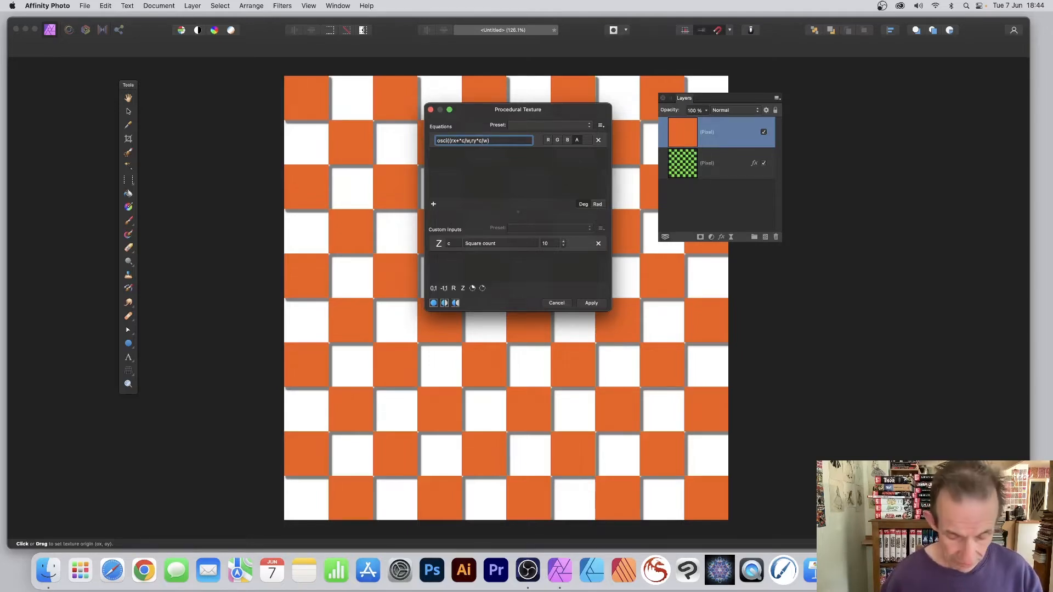
text(w)
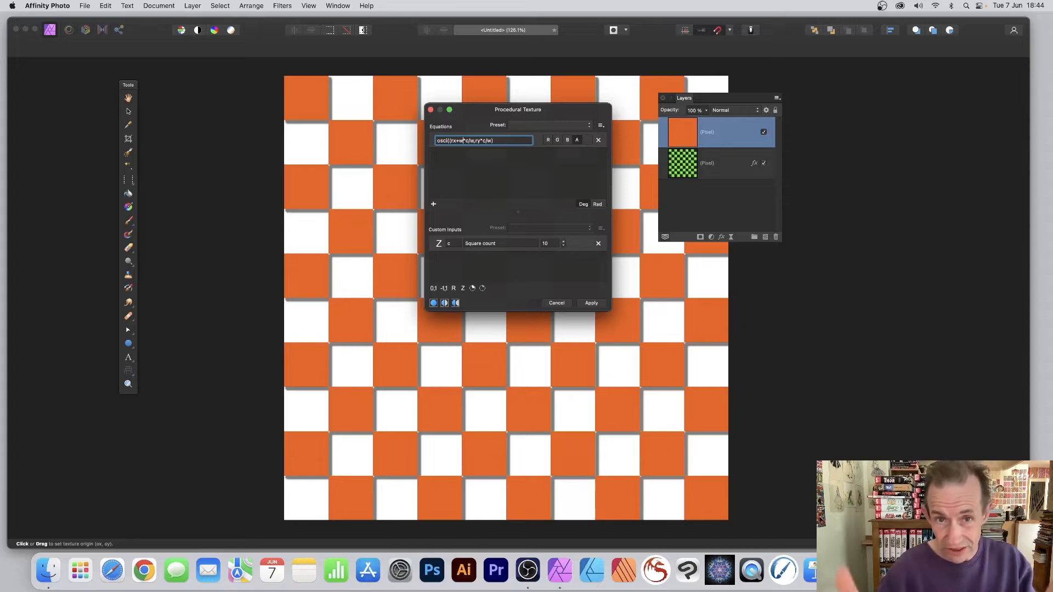
text(/)
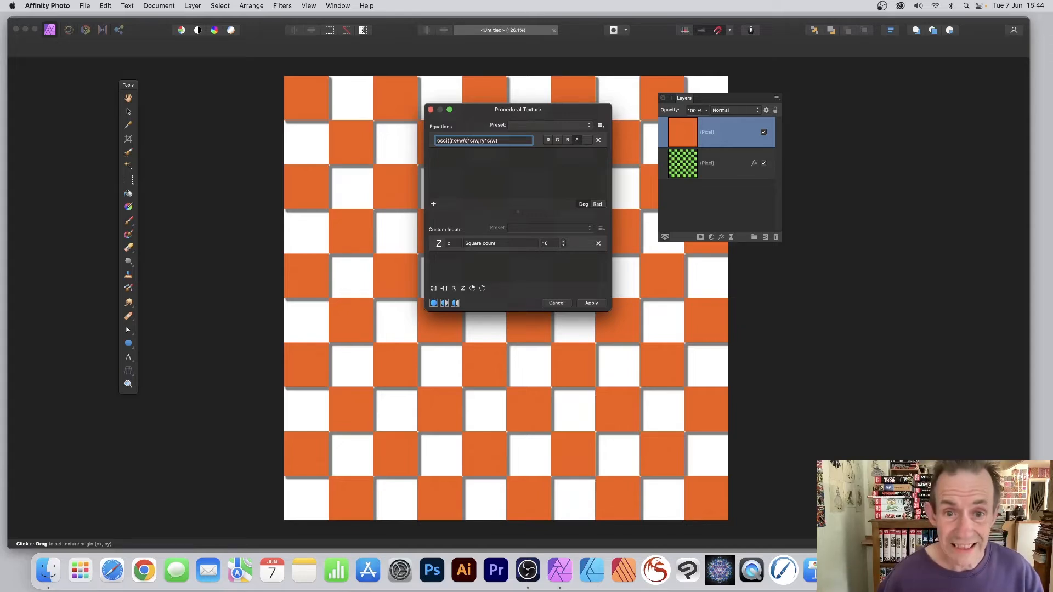
text(c))
key(Return)
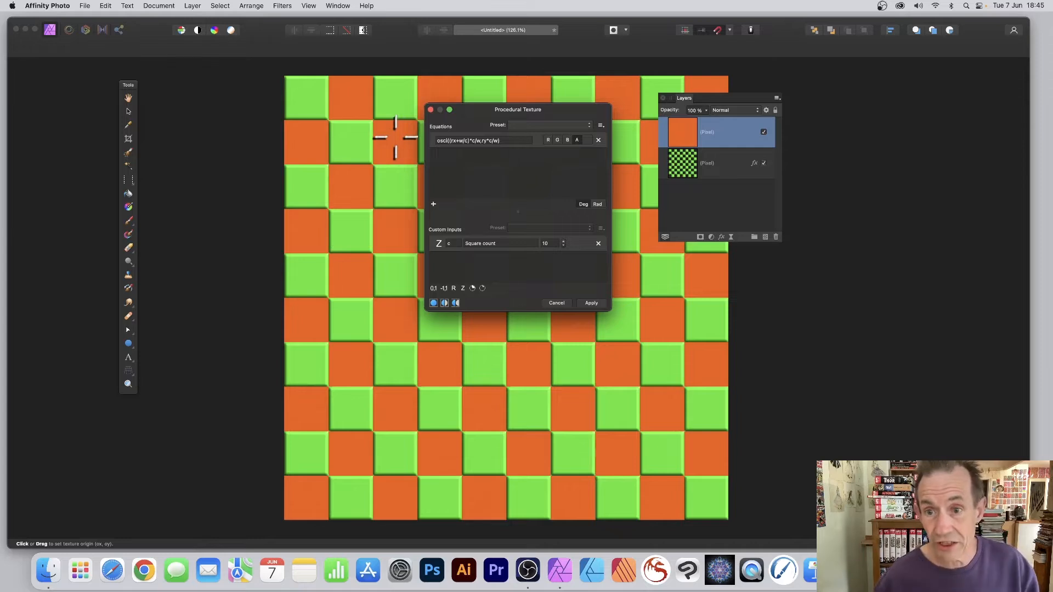
click(591, 303)
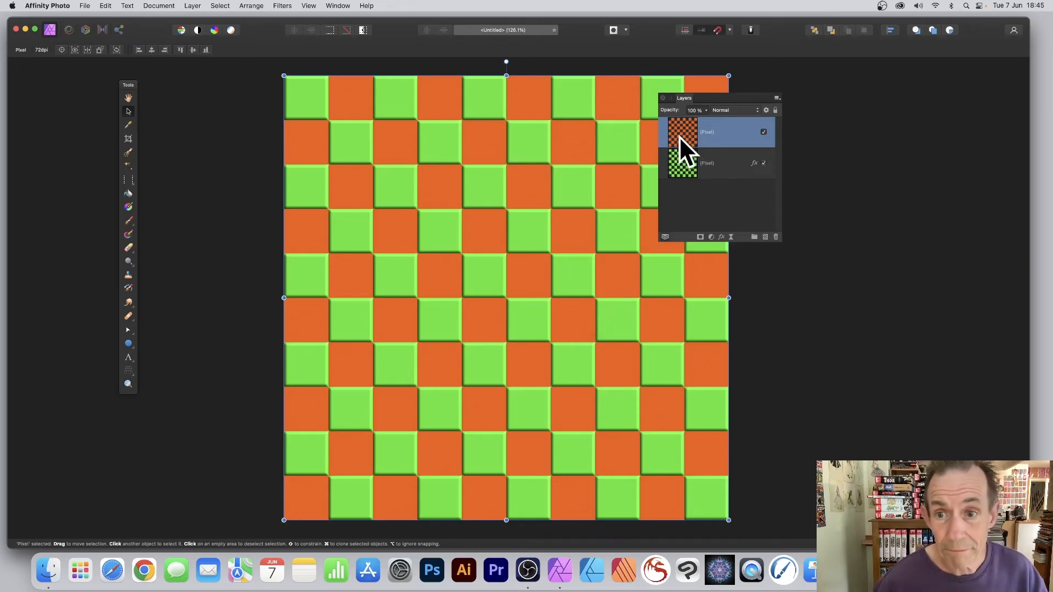
Add an Inner Shadow effect to the orange chequered layer with radius about 21.3 px and offset about 38.1 px
click(721, 237)
drag(645, 124, 646, 79)
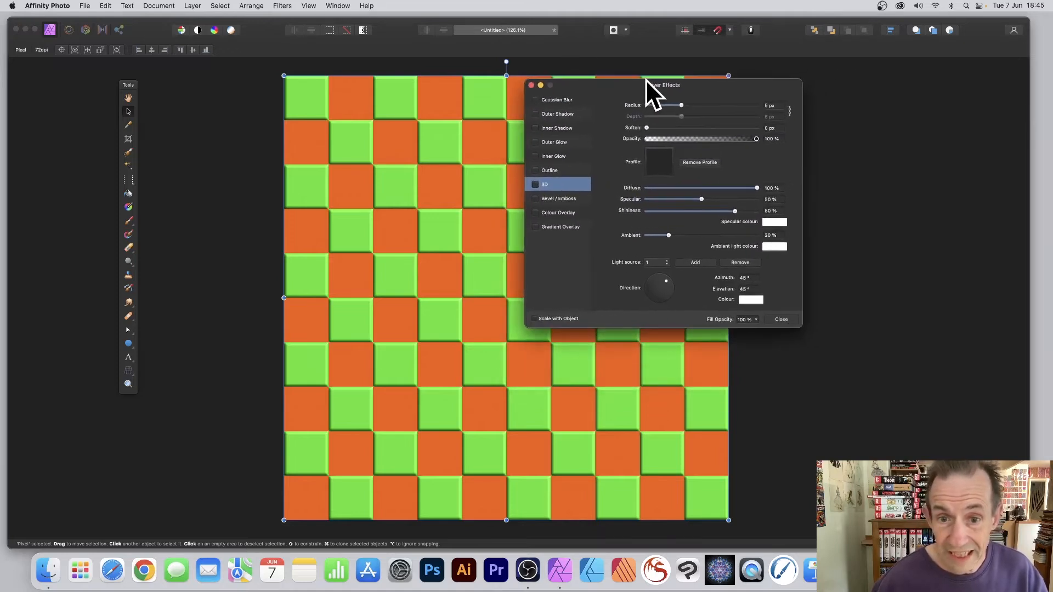
click(535, 129)
click(545, 129)
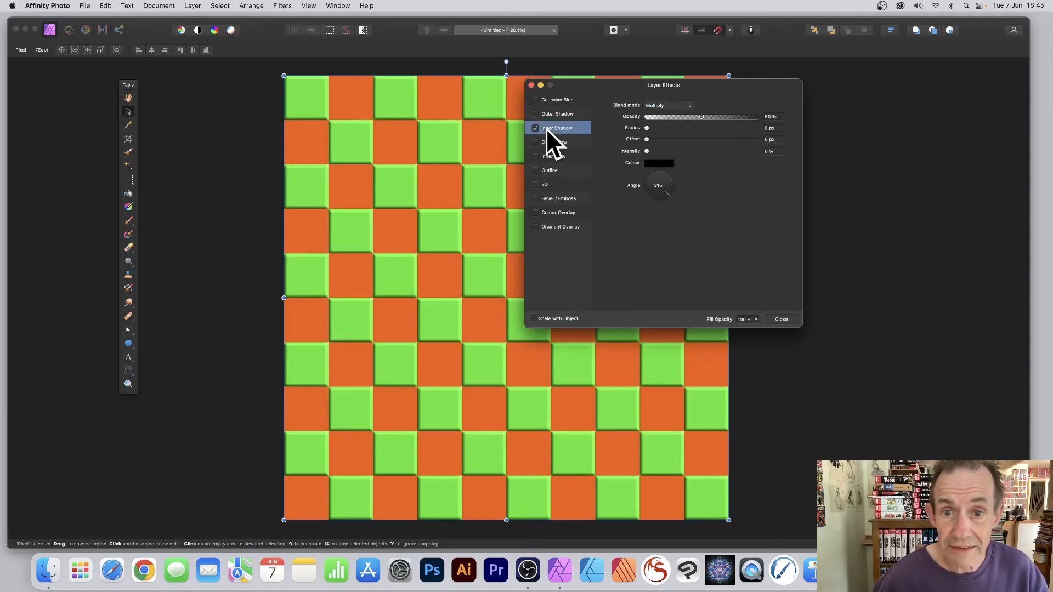
drag(679, 127, 729, 140)
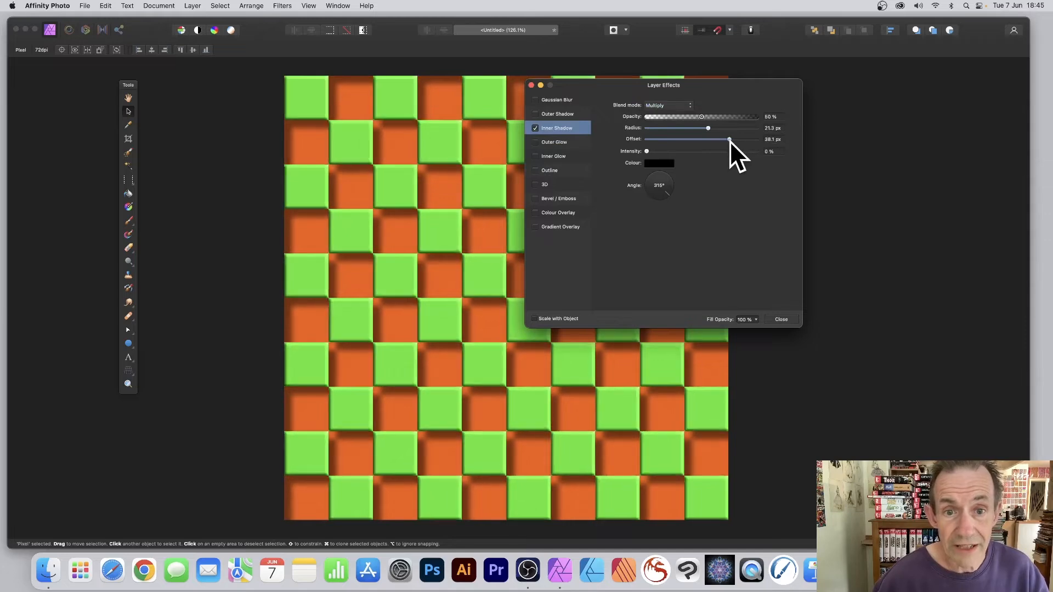
Add a 3D effect with an increased radius and a Pillow Bevel / Emboss lit from azimuth about 156°, and close the layer effects
click(535, 184)
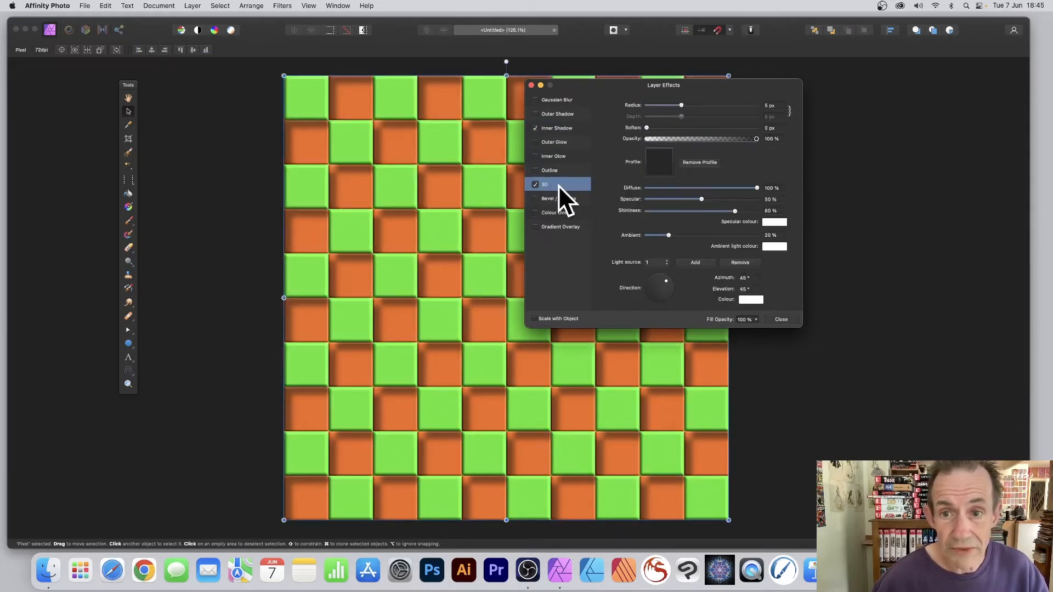
drag(693, 106, 714, 110)
click(535, 198)
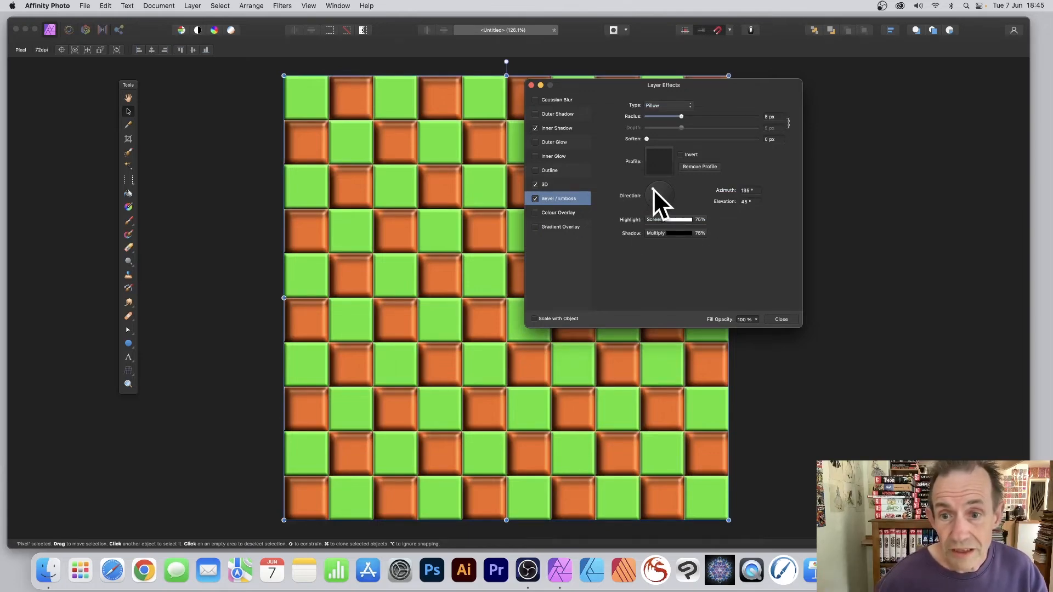
mouse_move(653, 189)
mouse_down()
mouse_move(663, 203)
mouse_move(651, 191)
mouse_up()
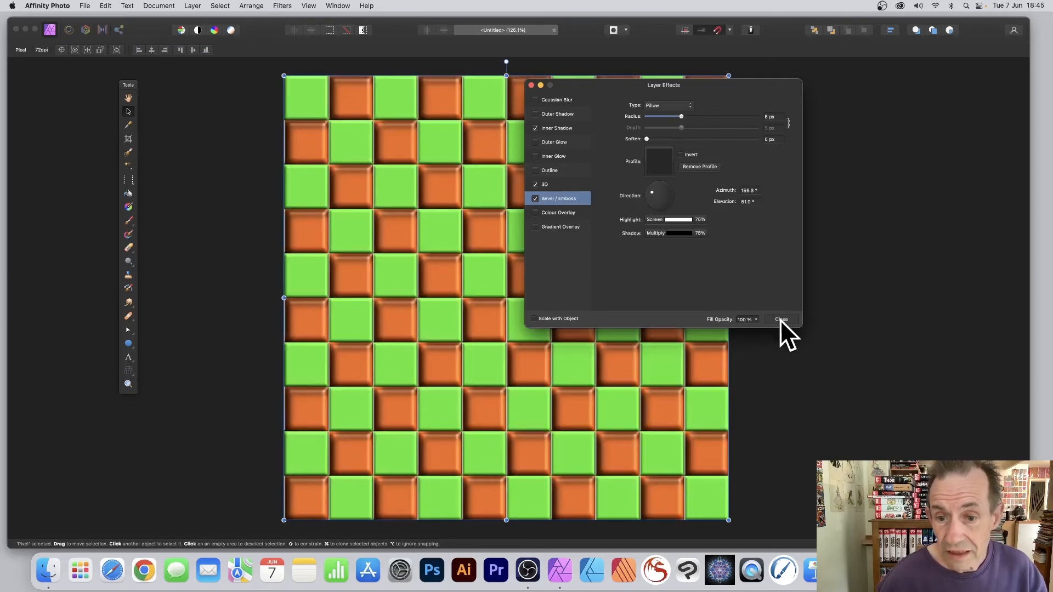
click(780, 319)
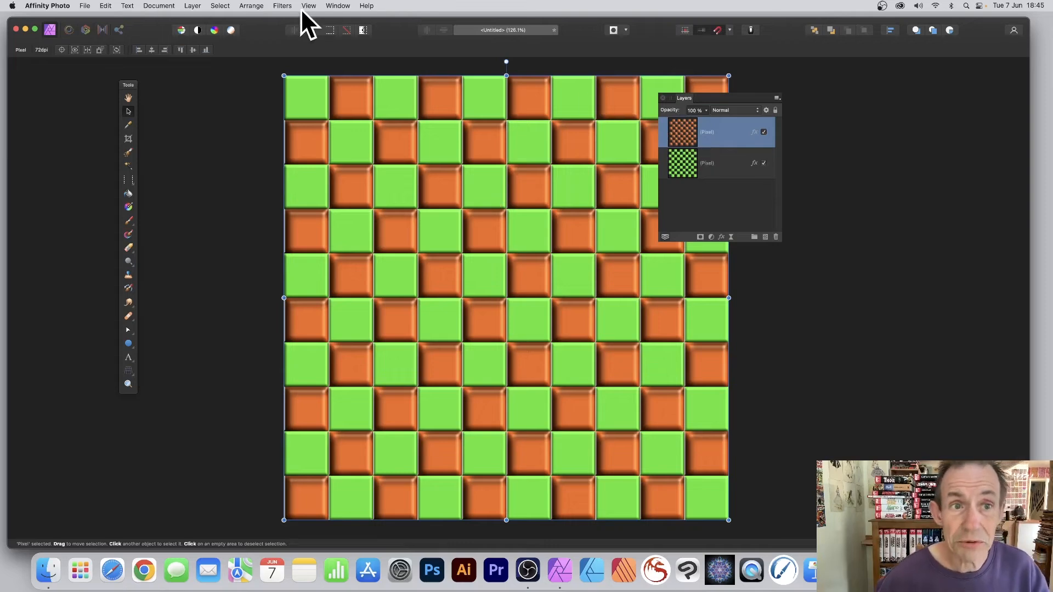
click(282, 7)
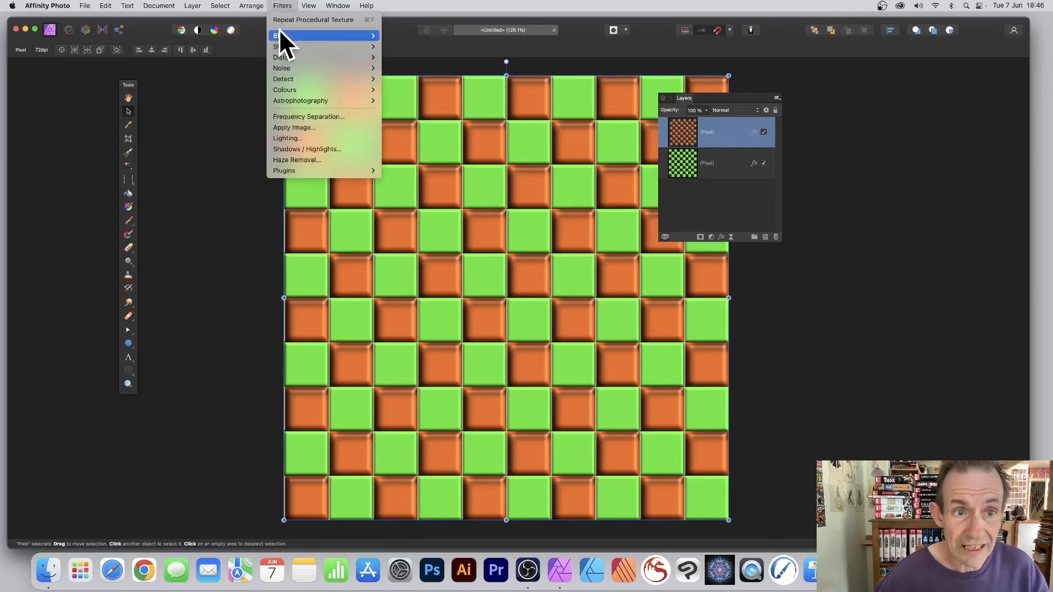
mouse_move(283, 90)
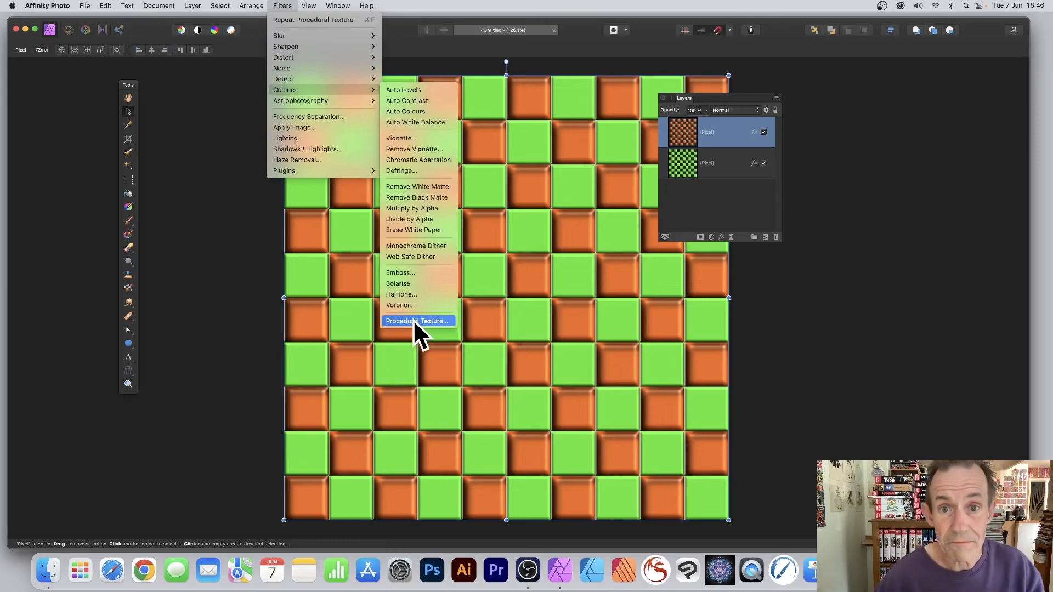
click(684, 214)
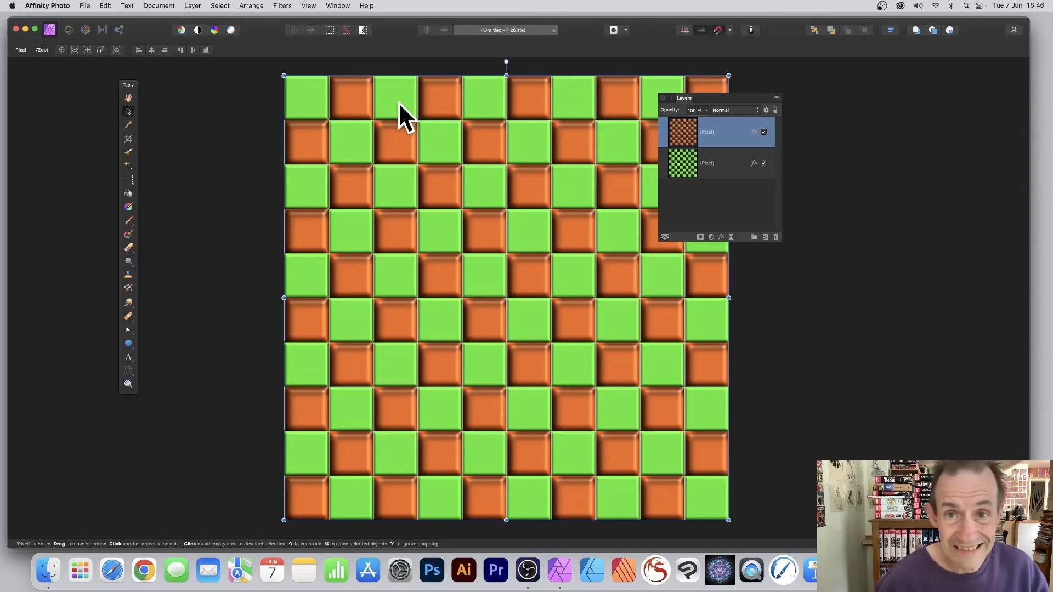
click(192, 6)
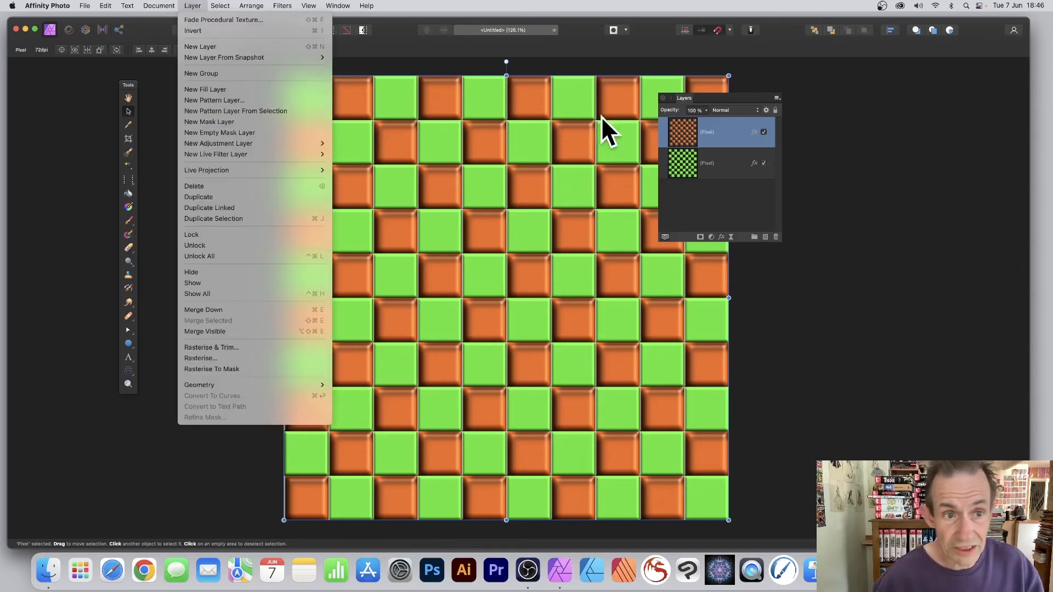
mouse_move(199, 154)
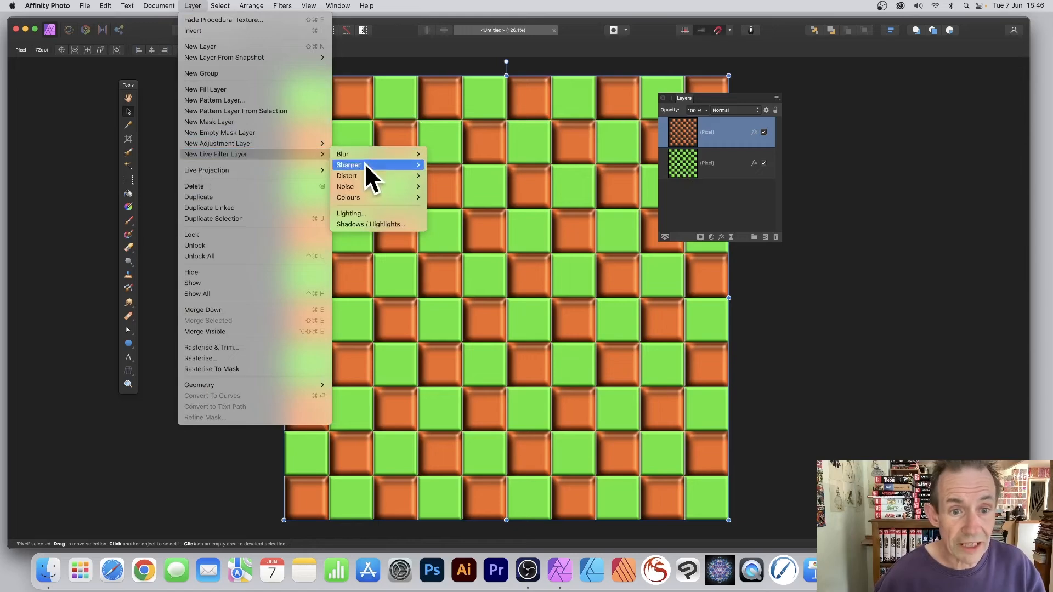
mouse_move(357, 198)
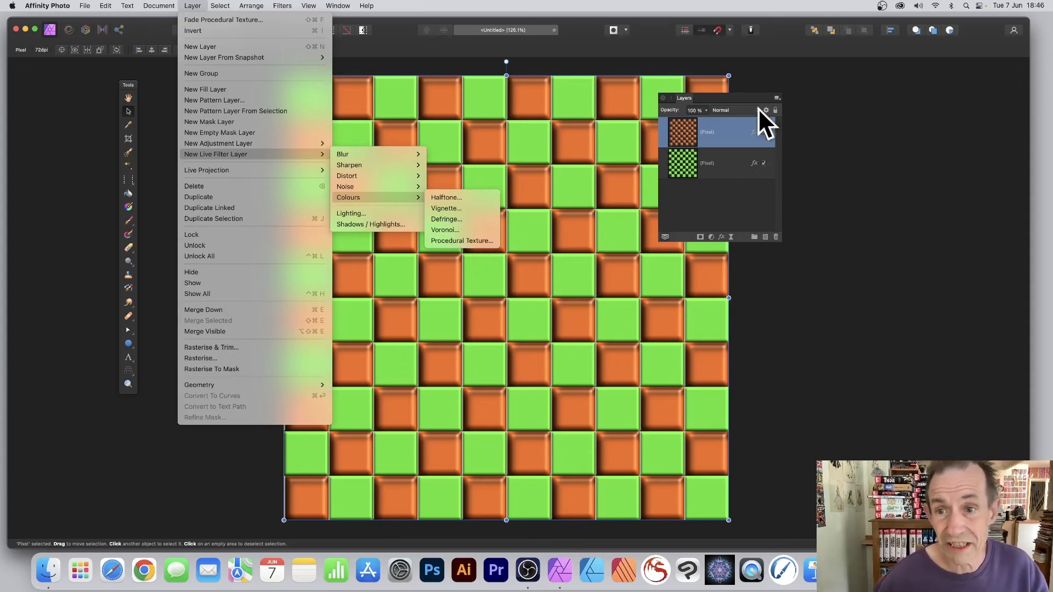
click(717, 97)
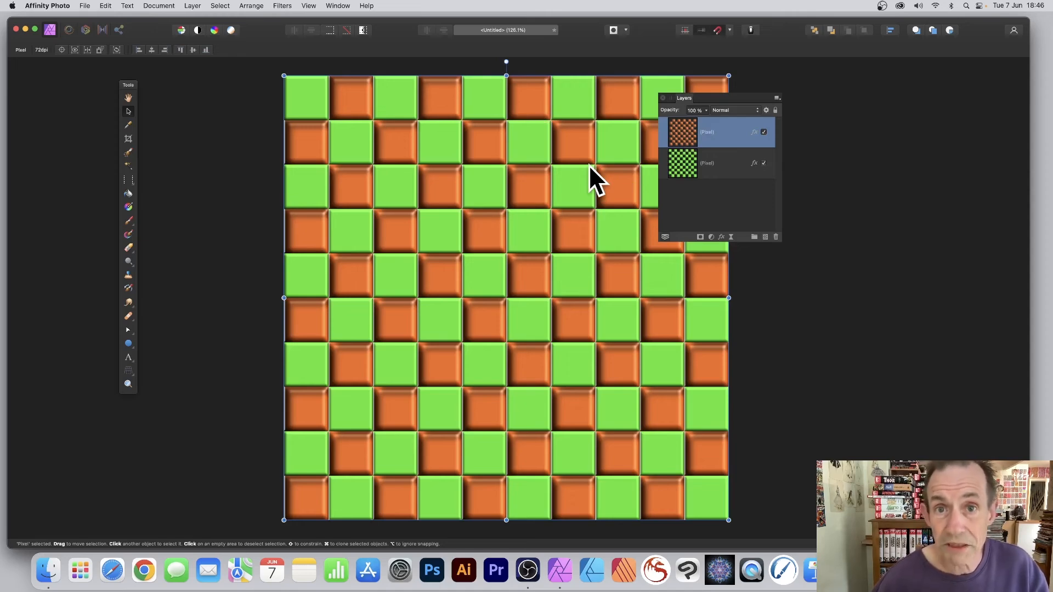
Try merging the selected orange and green chequered layers into one, and undo the merge
shift+click(711, 161)
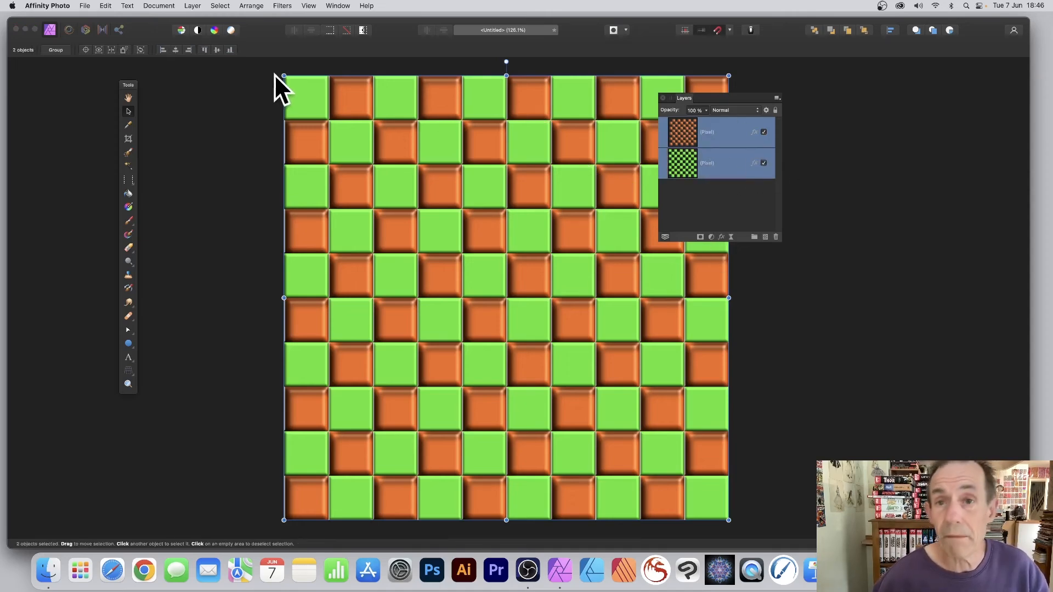
click(198, 4)
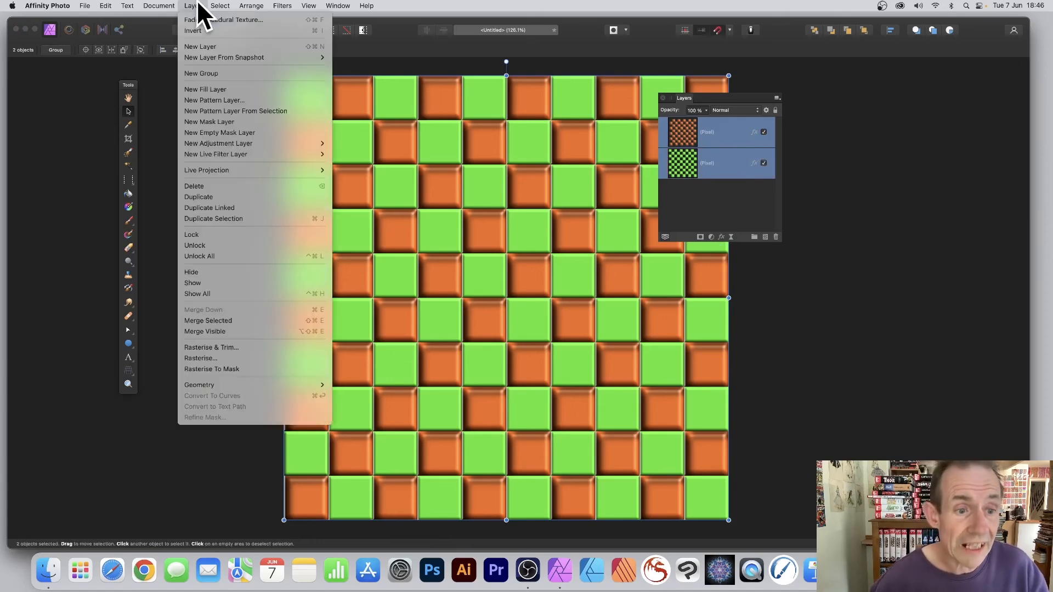
click(210, 322)
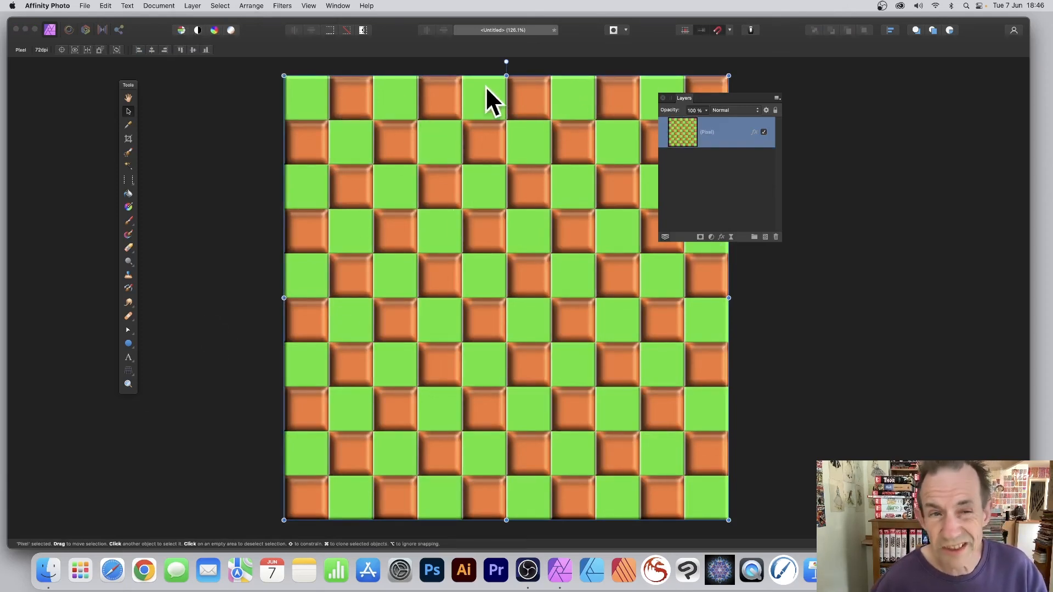
key(super+z)
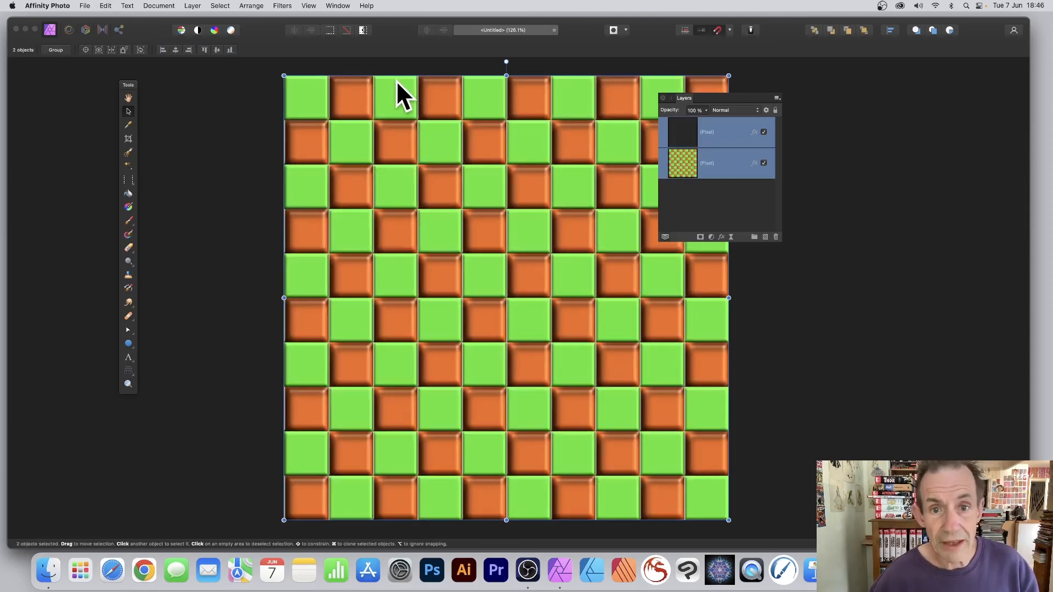
Merge the visible layers into a new pixel layer and delete the original orange and green chequered layers
click(192, 5)
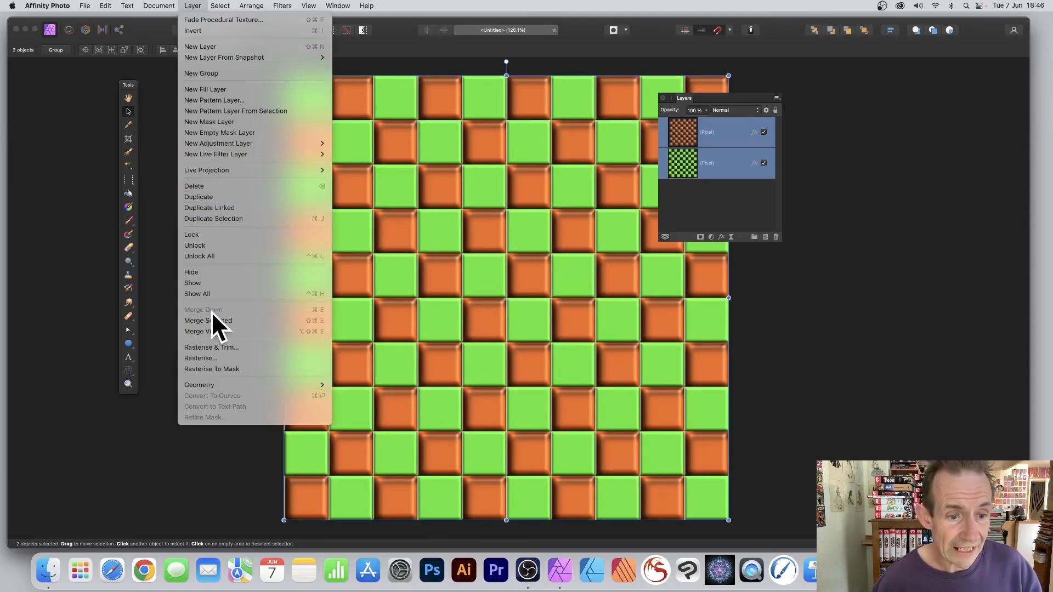
click(213, 329)
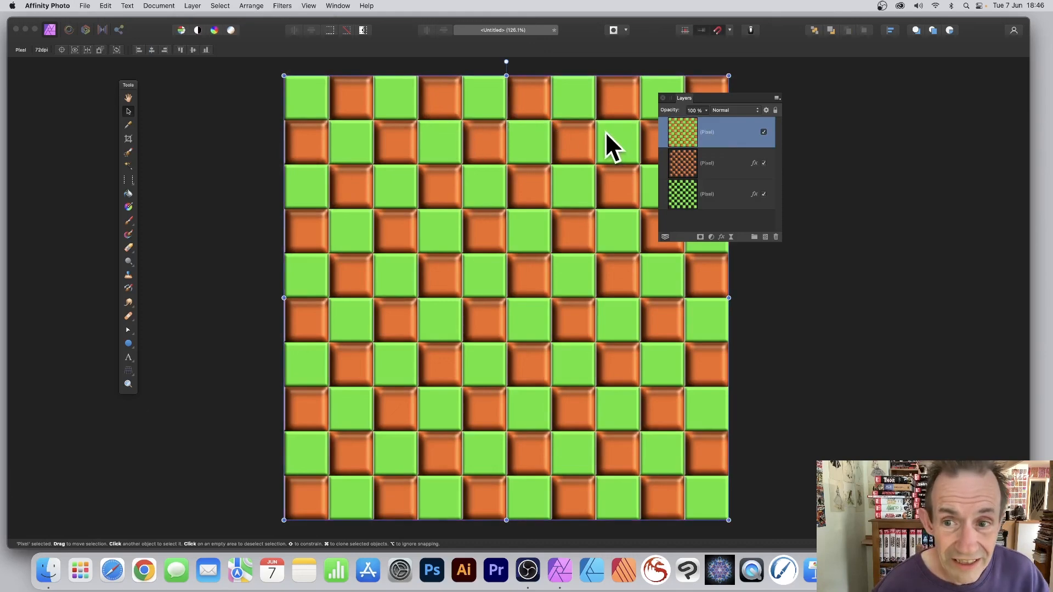
click(698, 163)
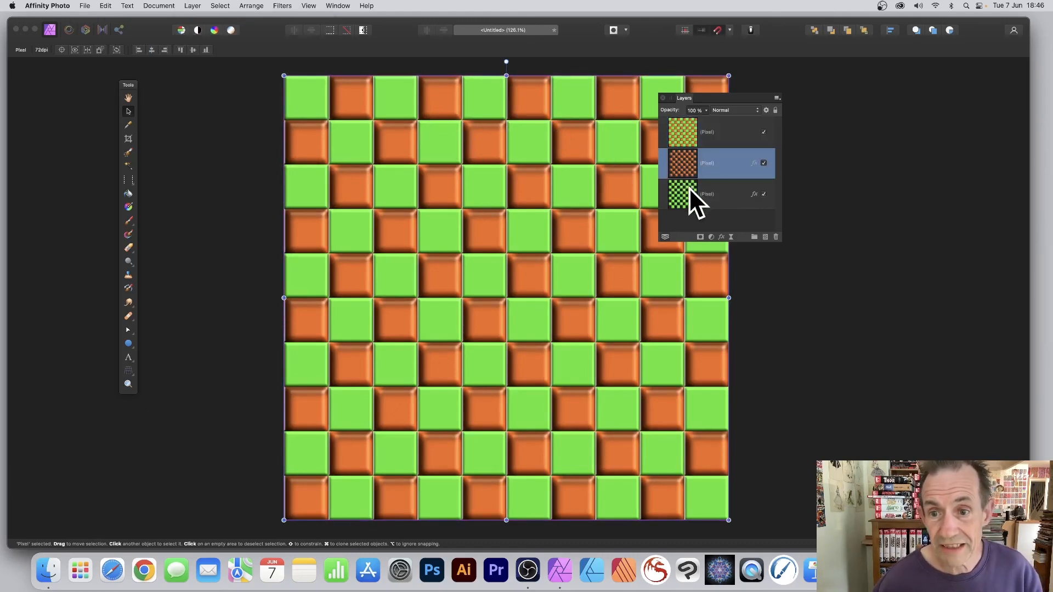
shift+click(689, 192)
click(774, 237)
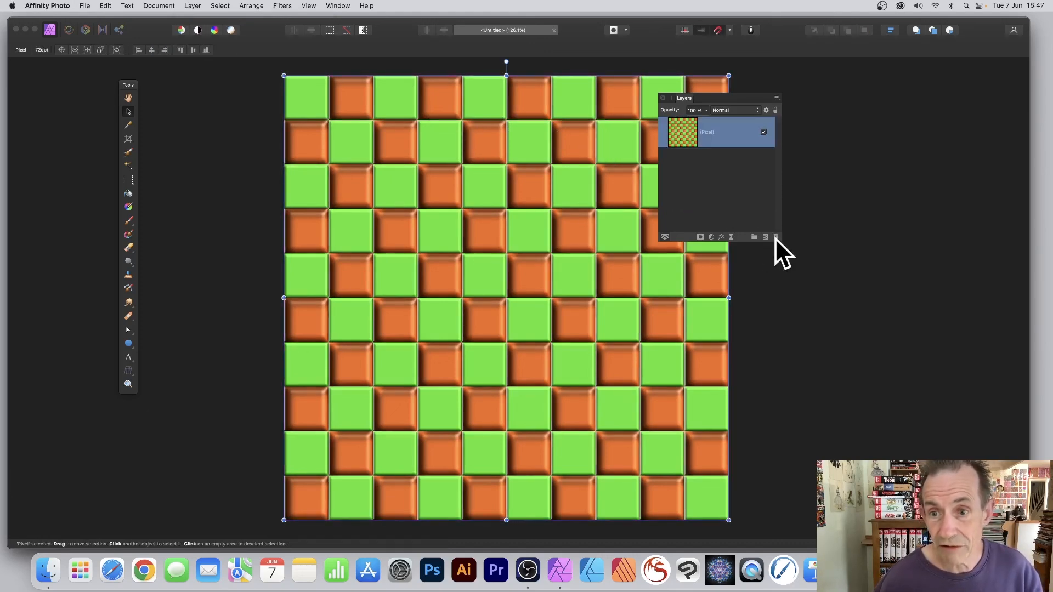